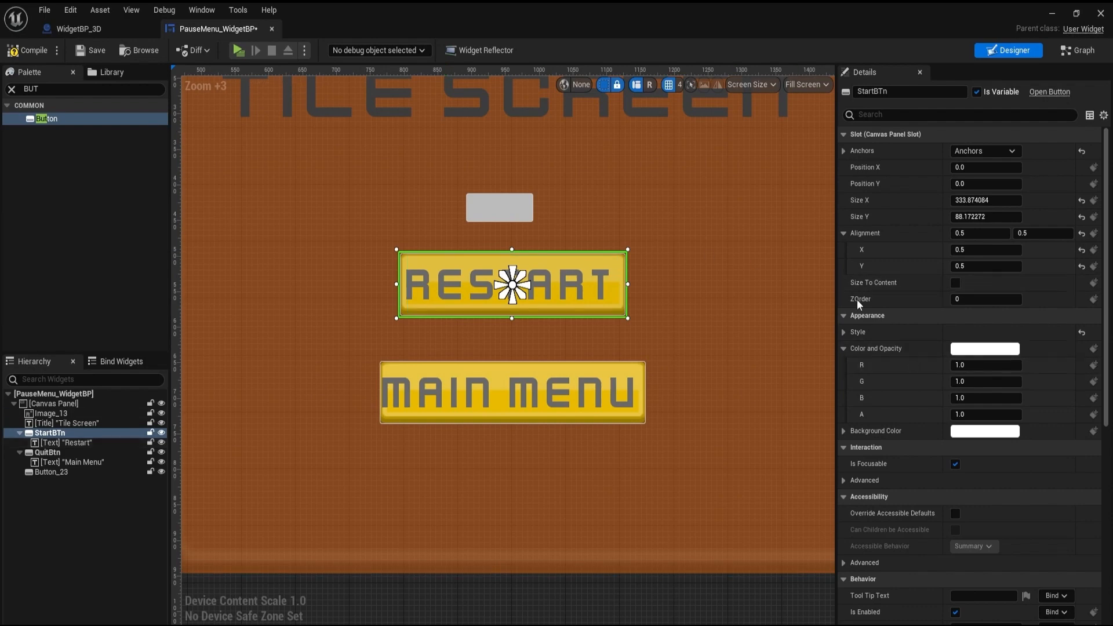
Expand the Normal style of the StartBTn button and locate its yellow_button00 image in the project content.
{"action": "left_click", "coordinate": [843, 332]}
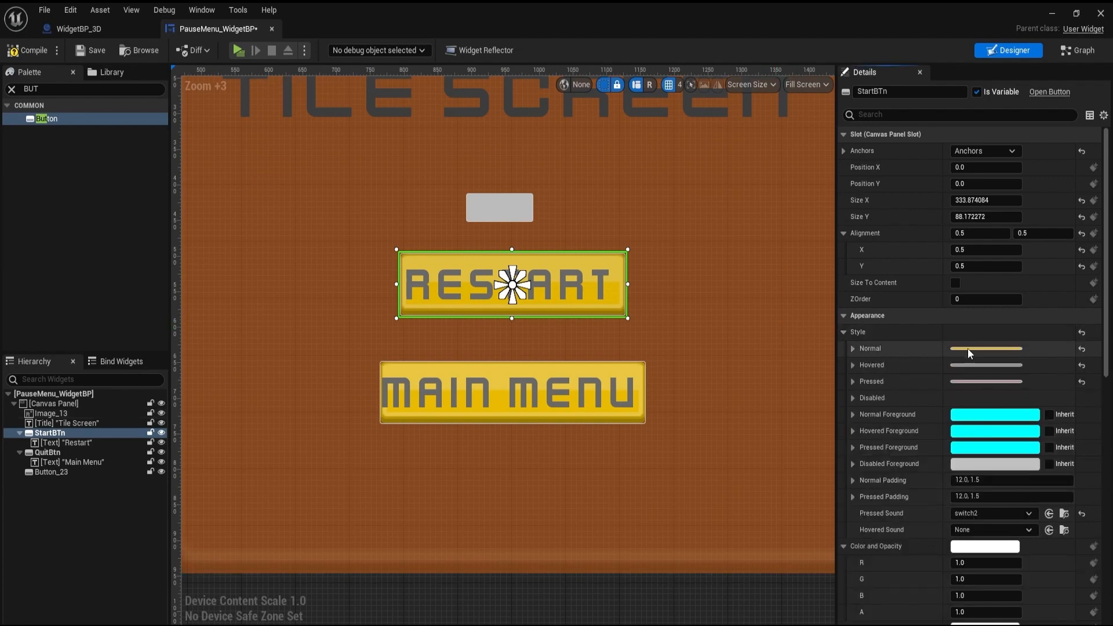
{"action": "left_click", "coordinate": [852, 350]}
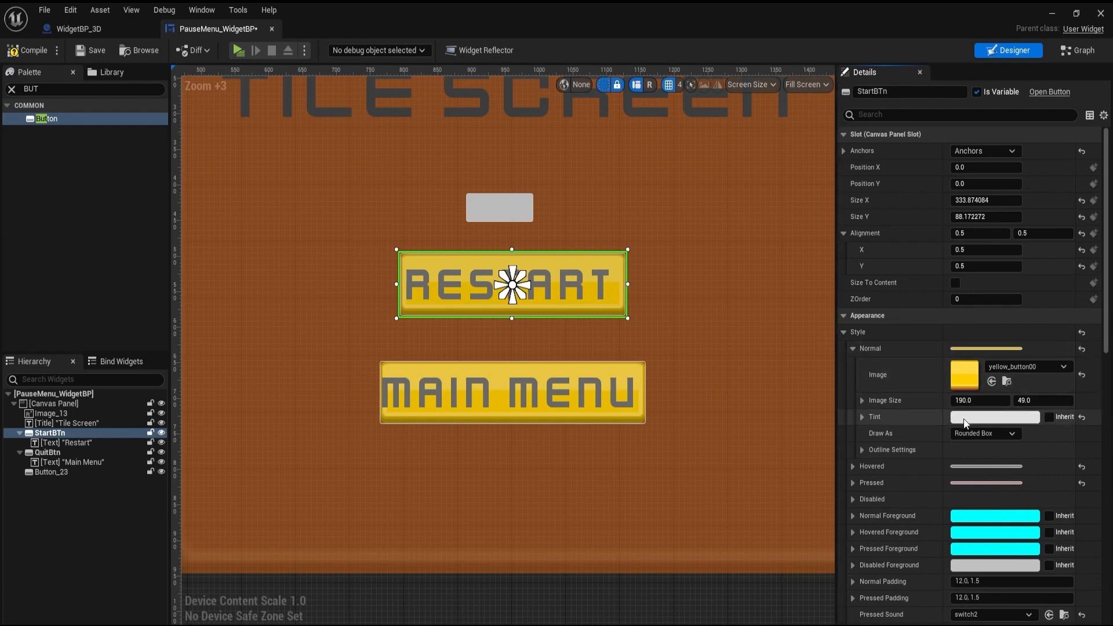
{"action": "left_click", "coordinate": [1006, 380]}
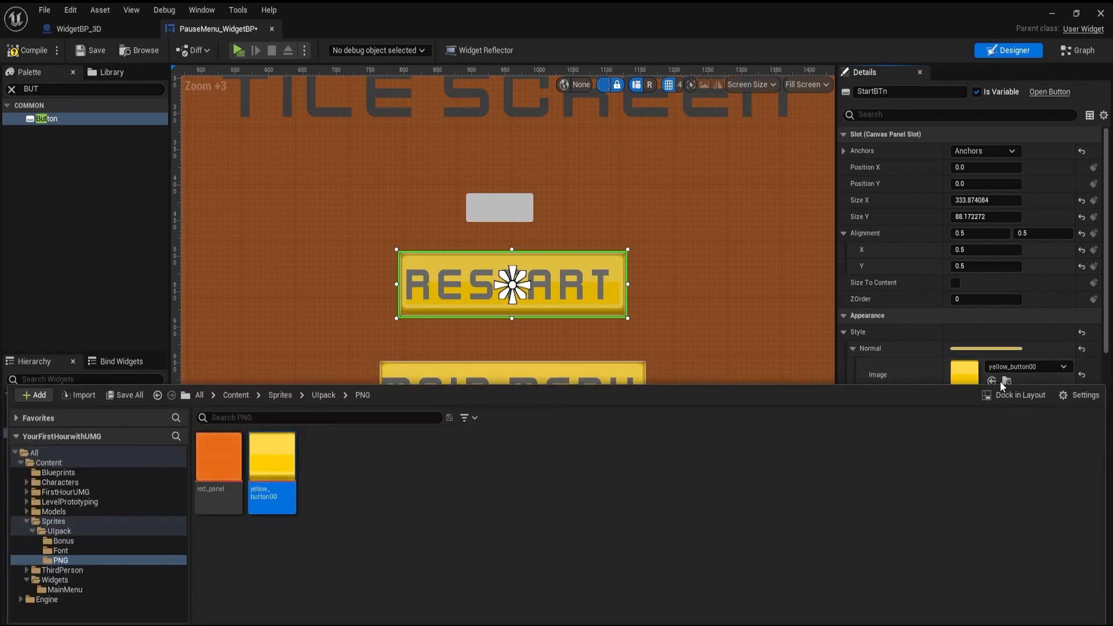
Look through the Bonus, Font and PNG folders of the UIpack sprites in the project content.
{"action": "left_click", "coordinate": [324, 395]}
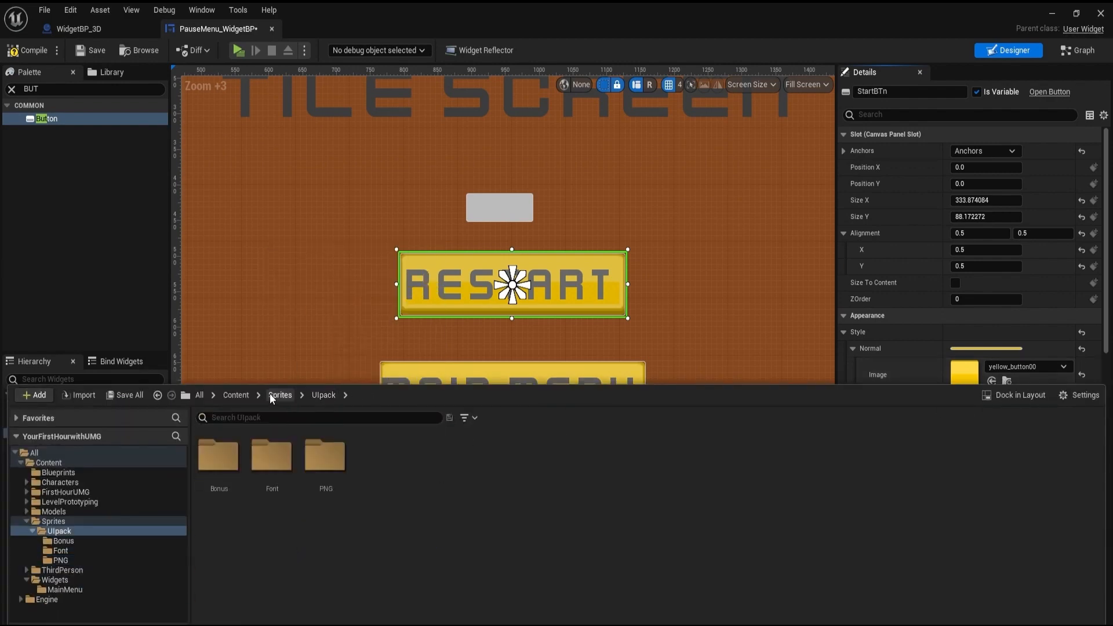
{"action": "left_click", "coordinate": [272, 395]}
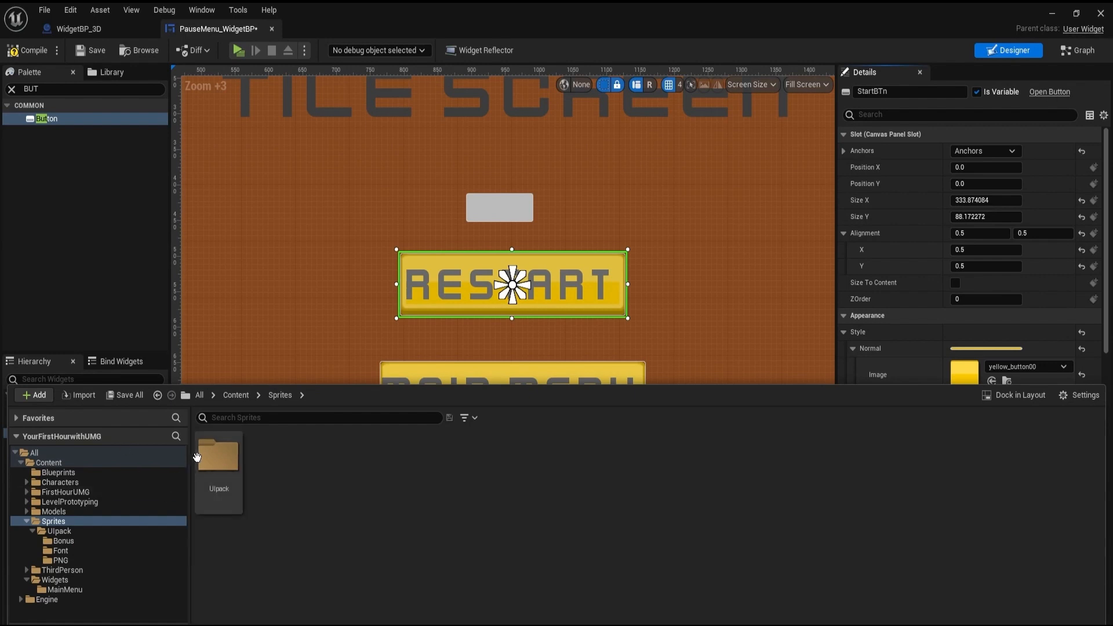
{"action": "double_click", "coordinate": [223, 458]}
{"action": "left_click", "coordinate": [223, 481]}
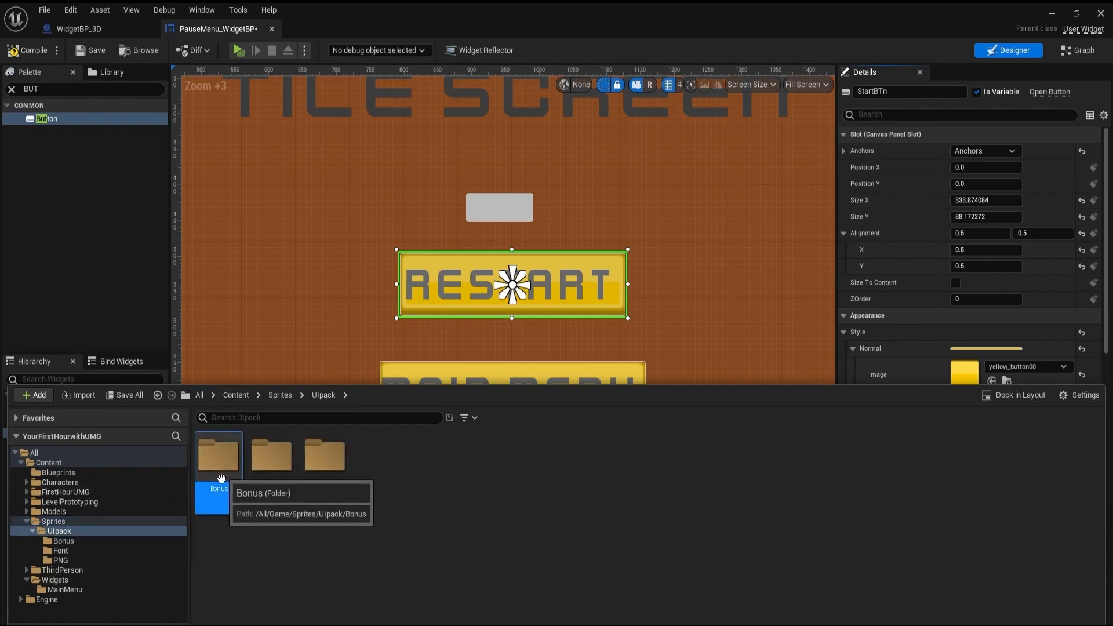
{"action": "double_click", "coordinate": [225, 487]}
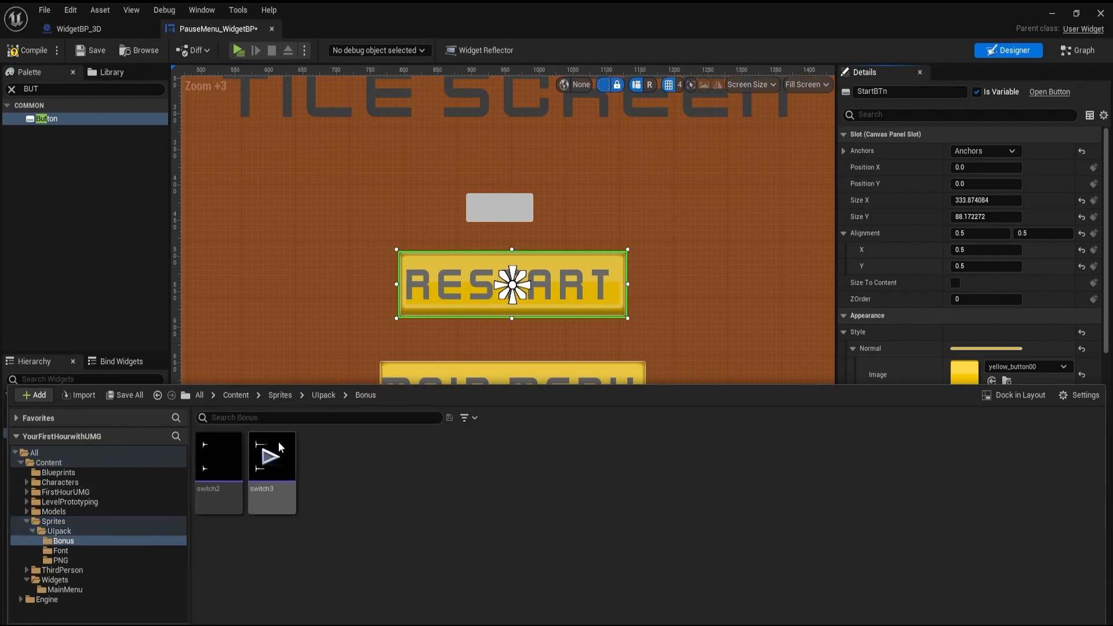
{"action": "left_click", "coordinate": [323, 394]}
{"action": "double_click", "coordinate": [269, 469]}
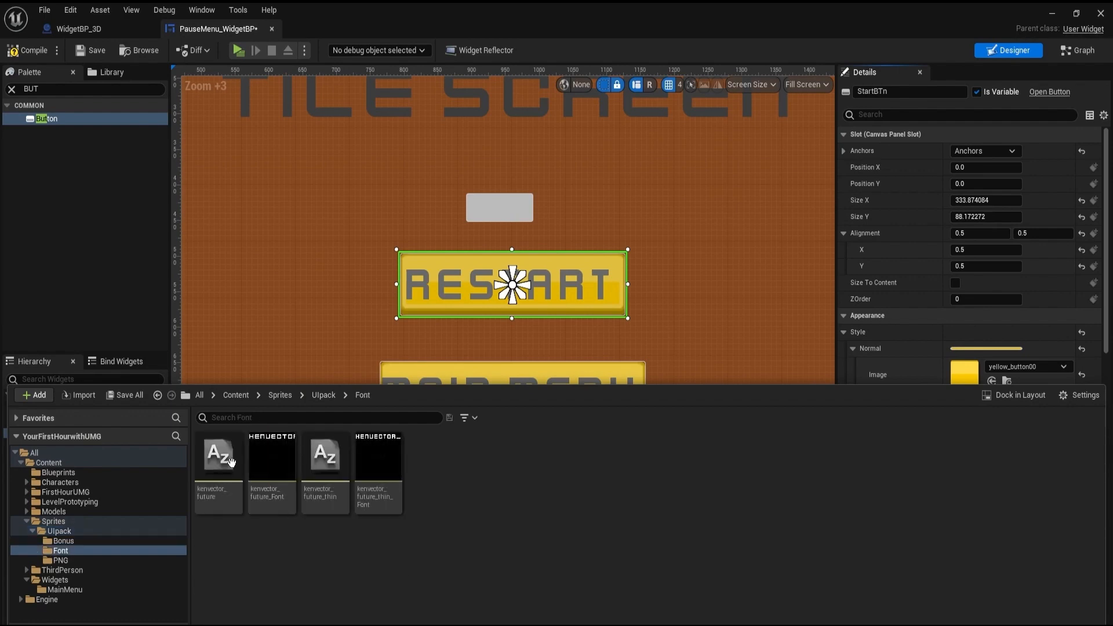
{"action": "left_click", "coordinate": [328, 394]}
{"action": "double_click", "coordinate": [346, 459]}
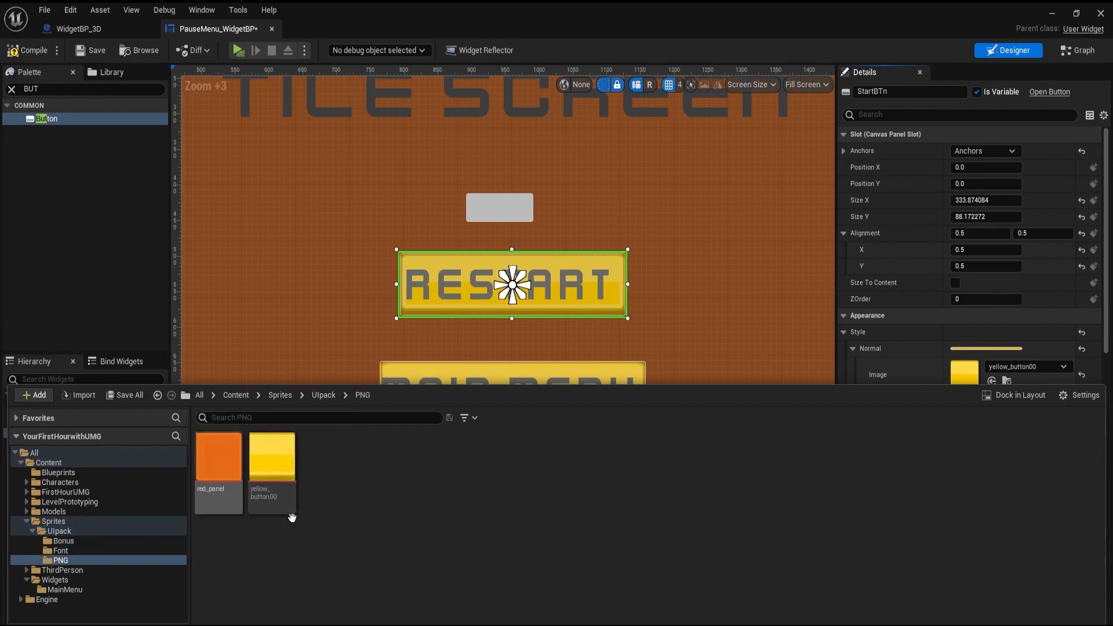
Show the PNG sprite folder in File Explorer, go up to the project's Content folder, and minimize the window.
{"action": "left_click", "coordinate": [286, 471]}
{"action": "right_click", "coordinate": [288, 472]}
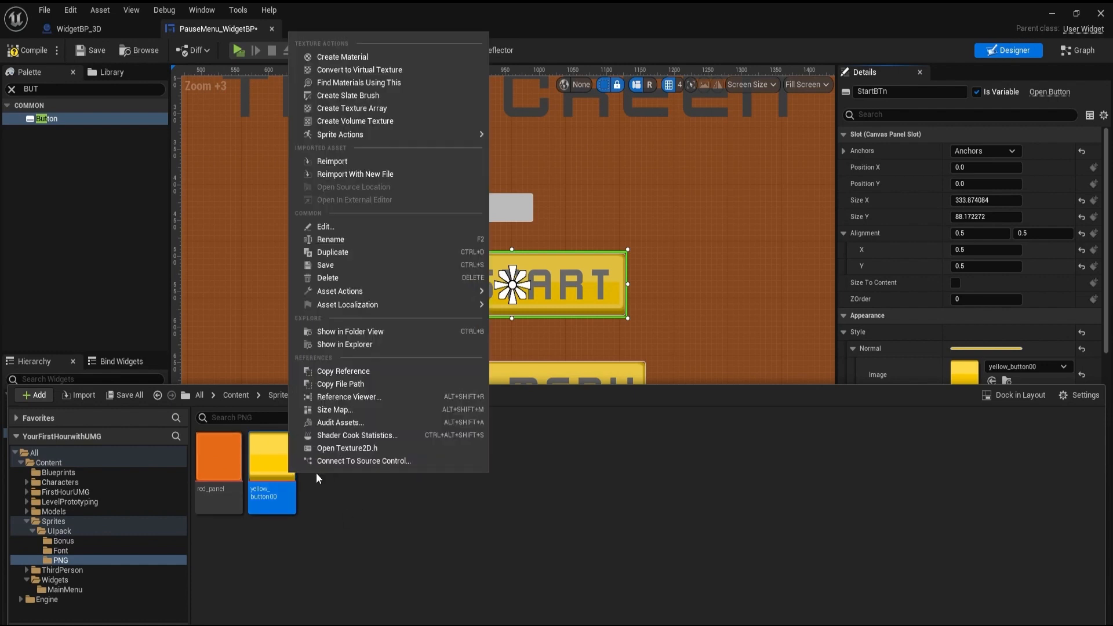
{"action": "right_click", "coordinate": [61, 559]}
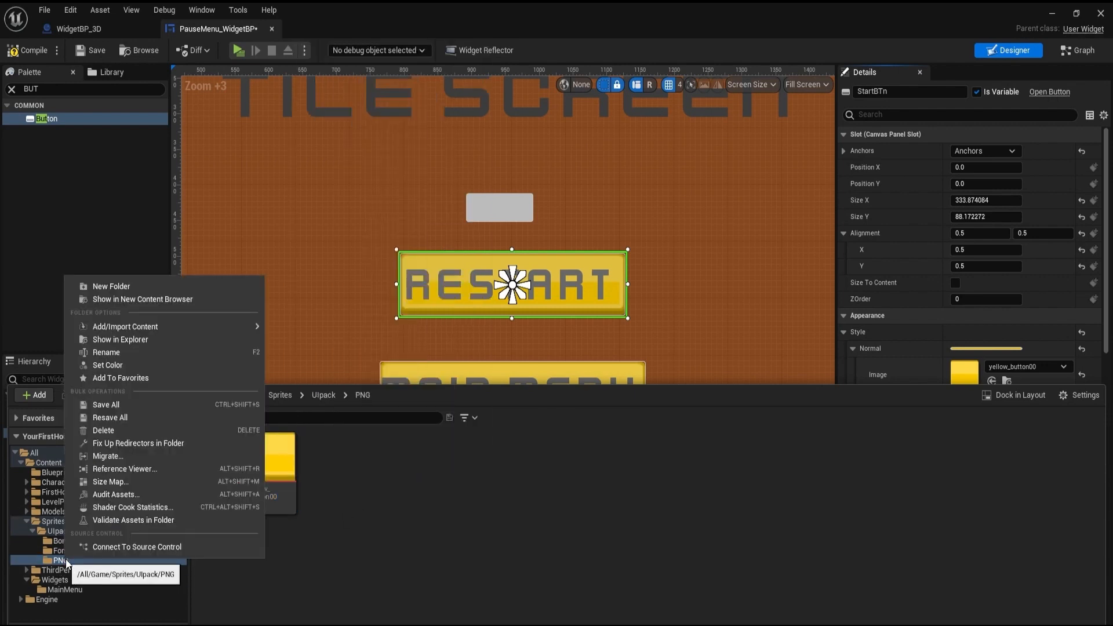
{"action": "left_click", "coordinate": [166, 340]}
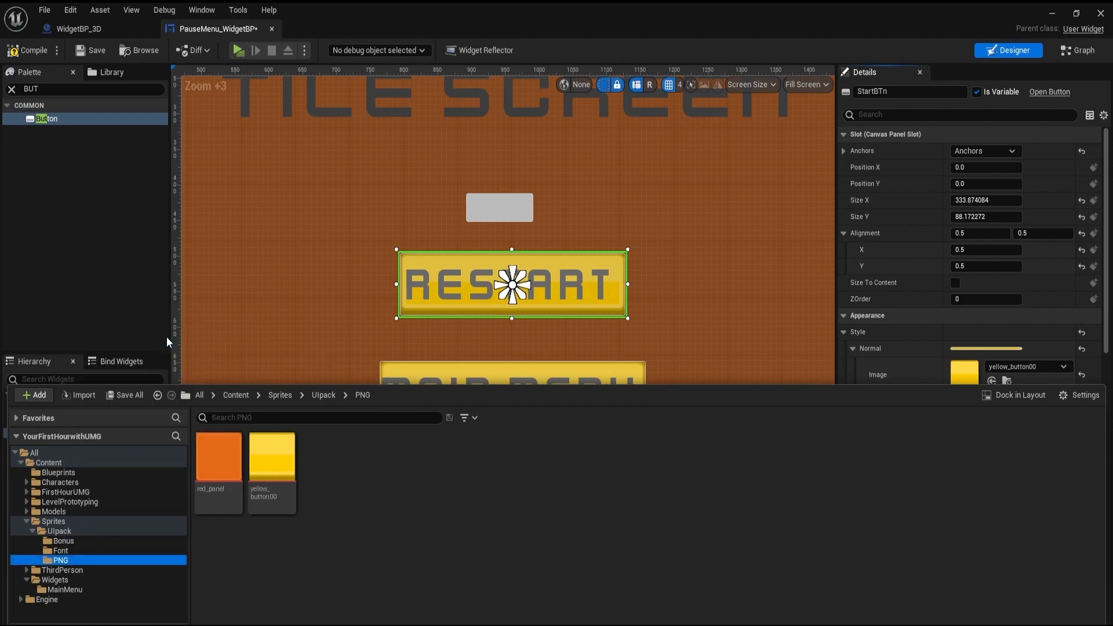
{"action": "left_click_drag", "start_coordinate": [764, 409], "coordinate": [756, 312]}
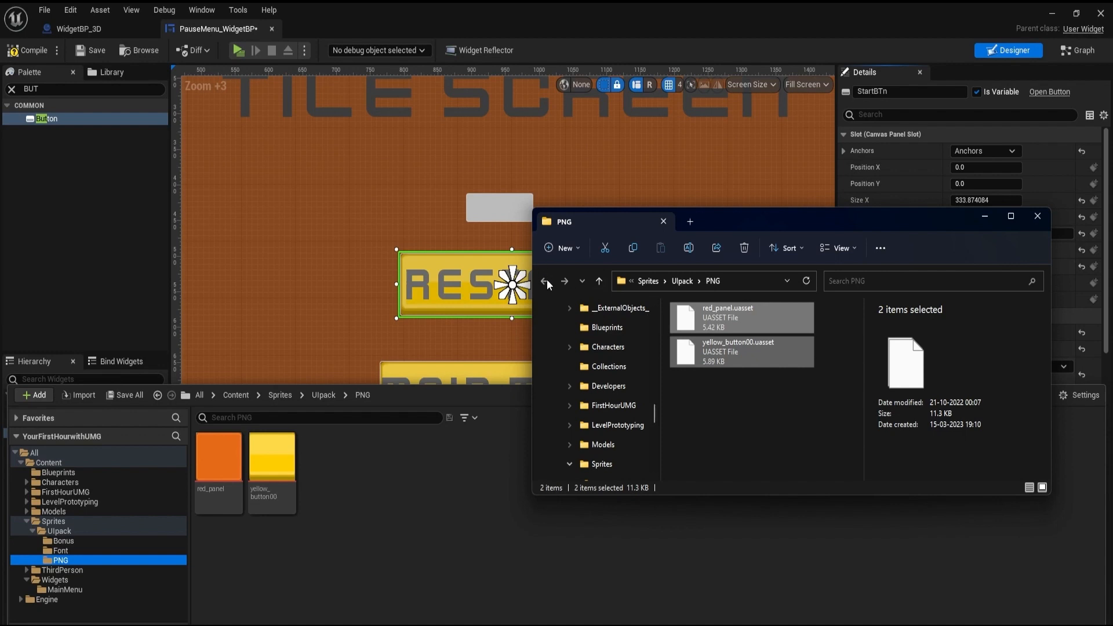
{"action": "left_click", "coordinate": [673, 281]}
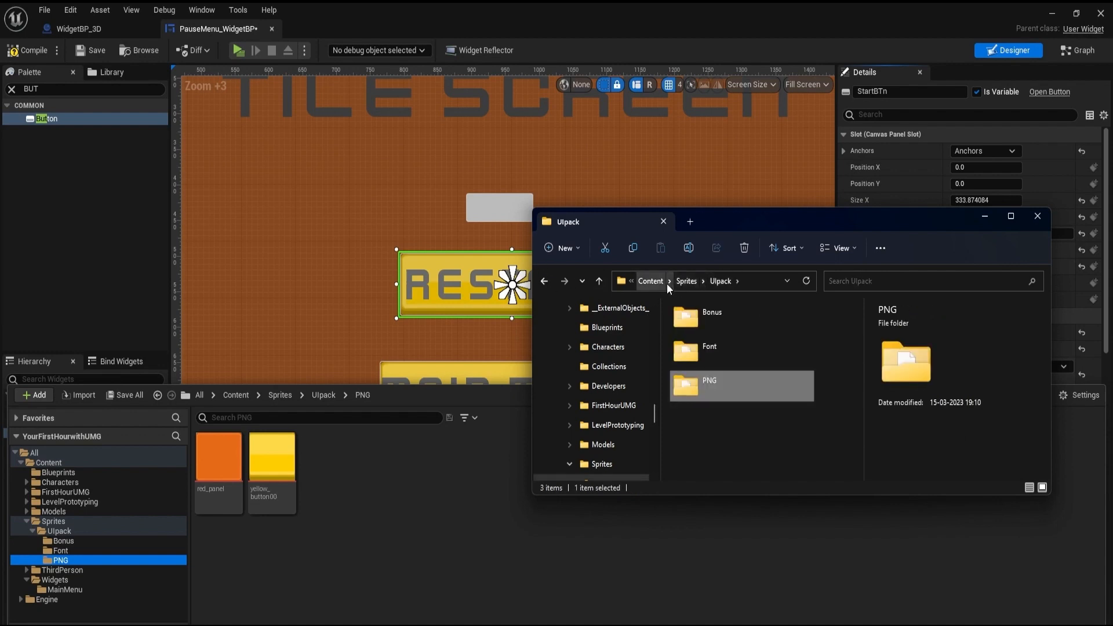
{"action": "left_click", "coordinate": [686, 281]}
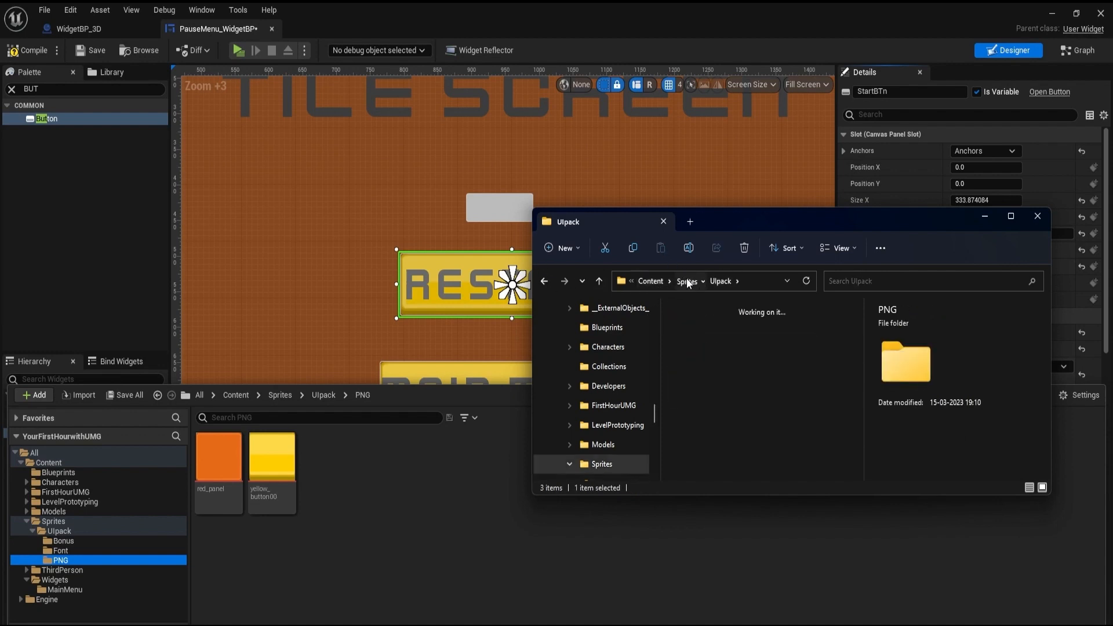
{"action": "left_click", "coordinate": [649, 281]}
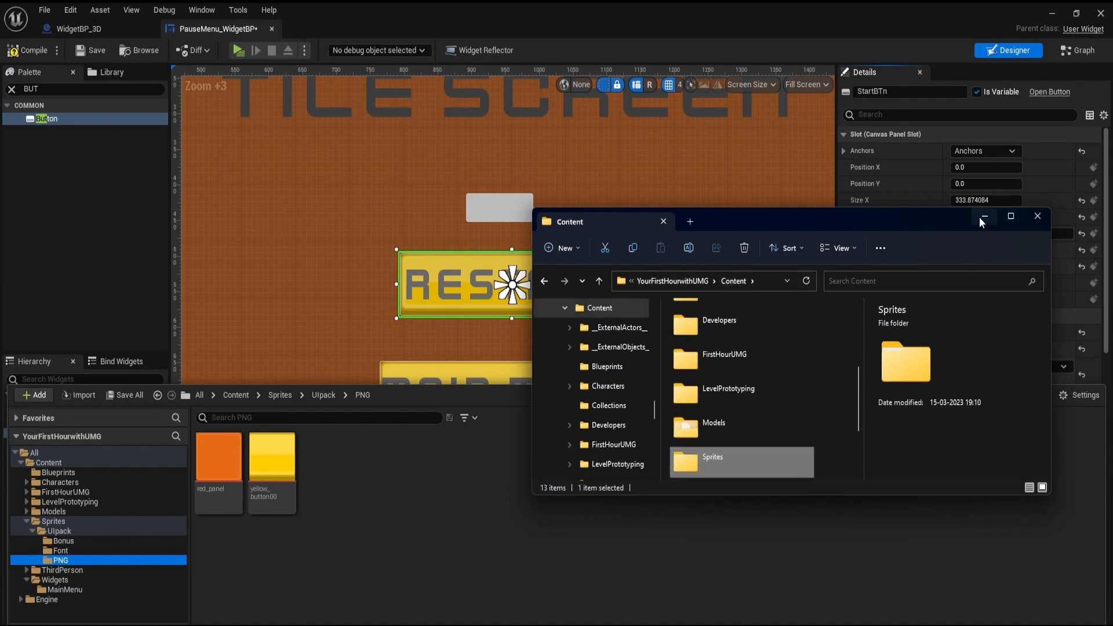
{"action": "left_click", "coordinate": [984, 217]}
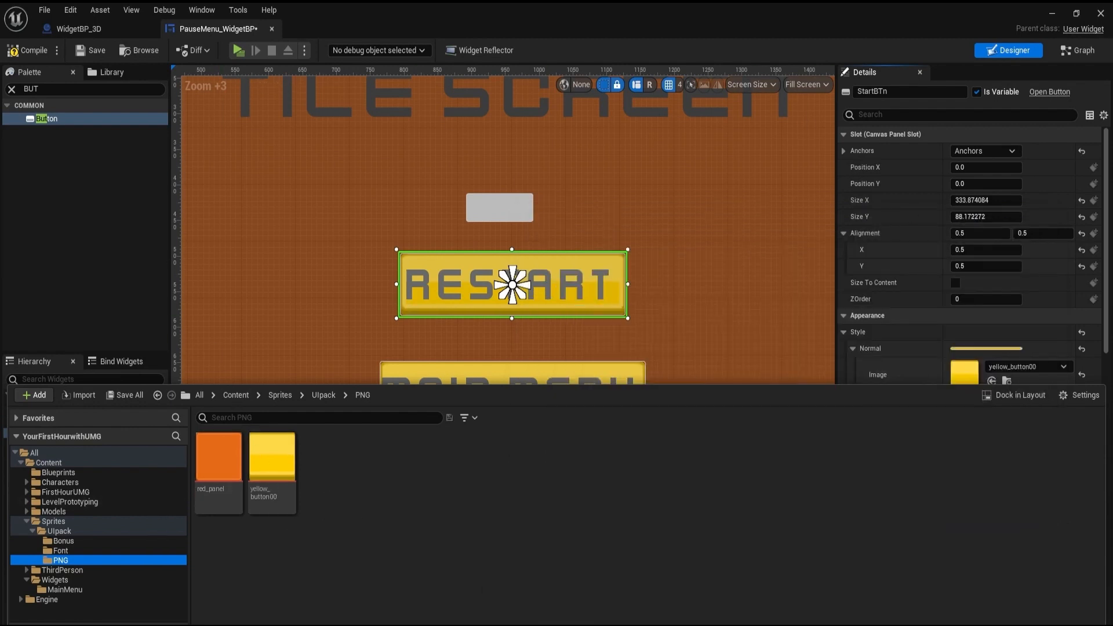
Switch to a new Chrome window and search Google for "Button simple minimal png".
{"action": "key", "text": "super"}
{"action": "mouse_move", "coordinate": [530, 625]}
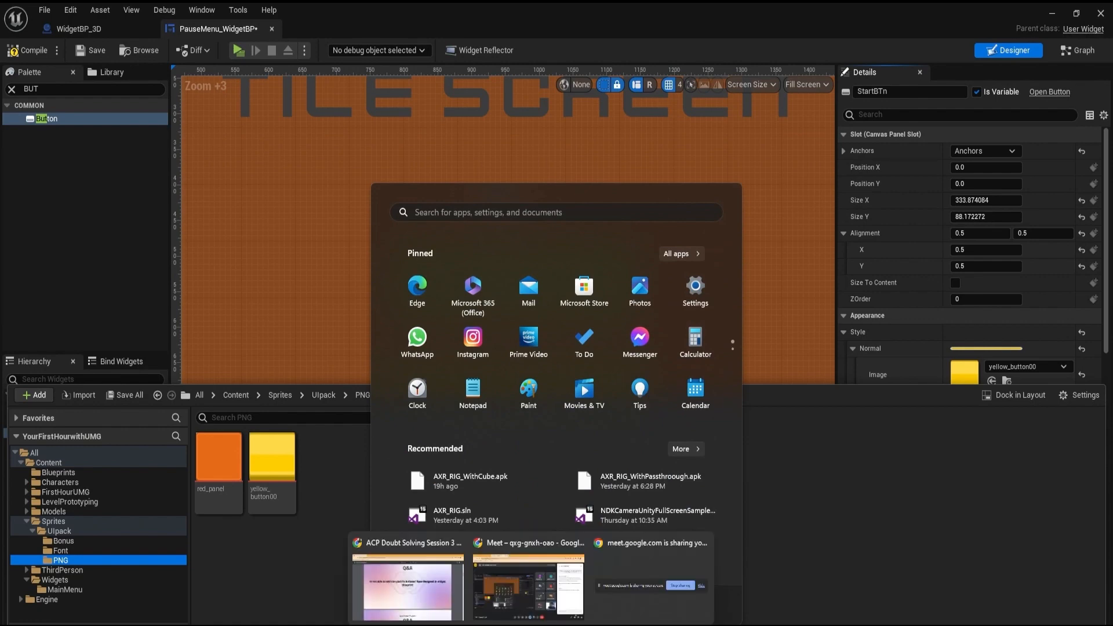
{"action": "key", "text": "super"}
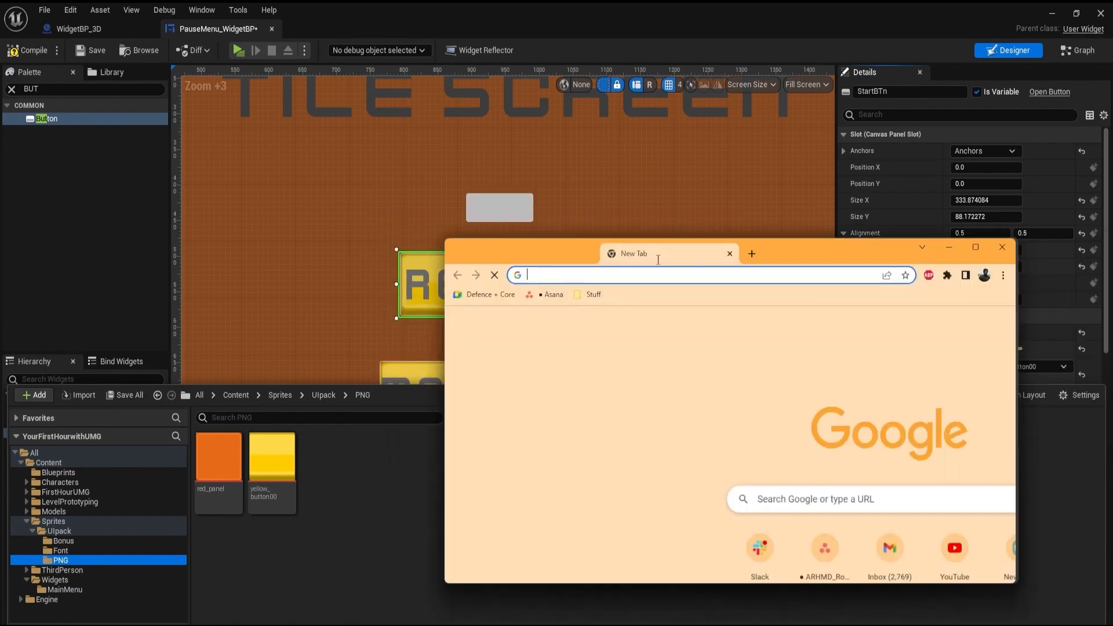
{"action": "left_click_drag", "start_coordinate": [658, 258], "coordinate": [526, 172]}
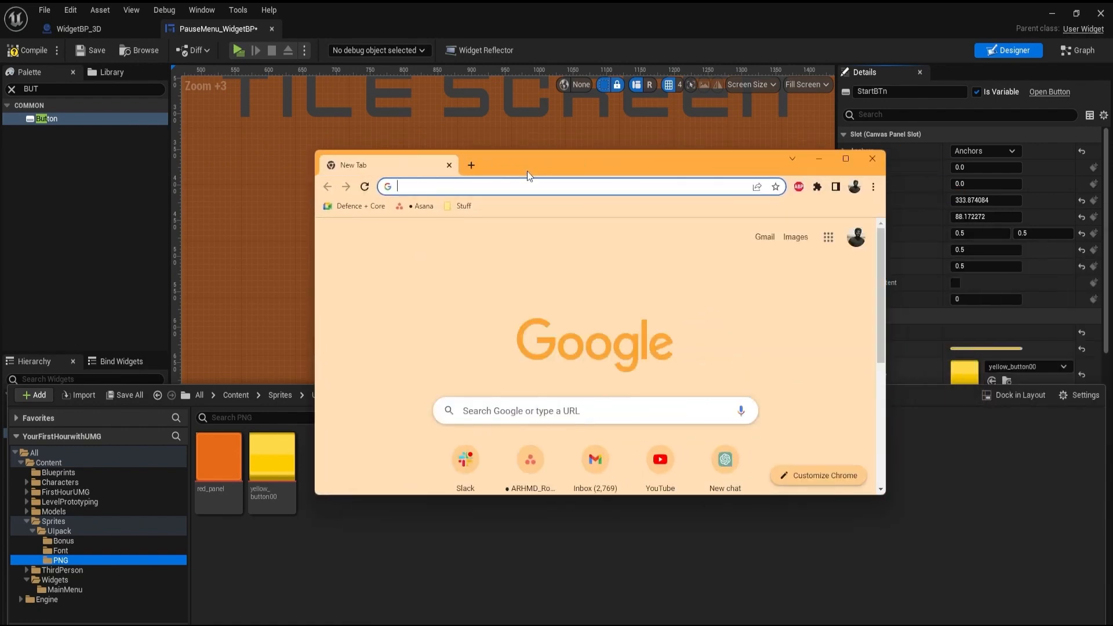
{"action": "type", "text": "BUTTNO"}
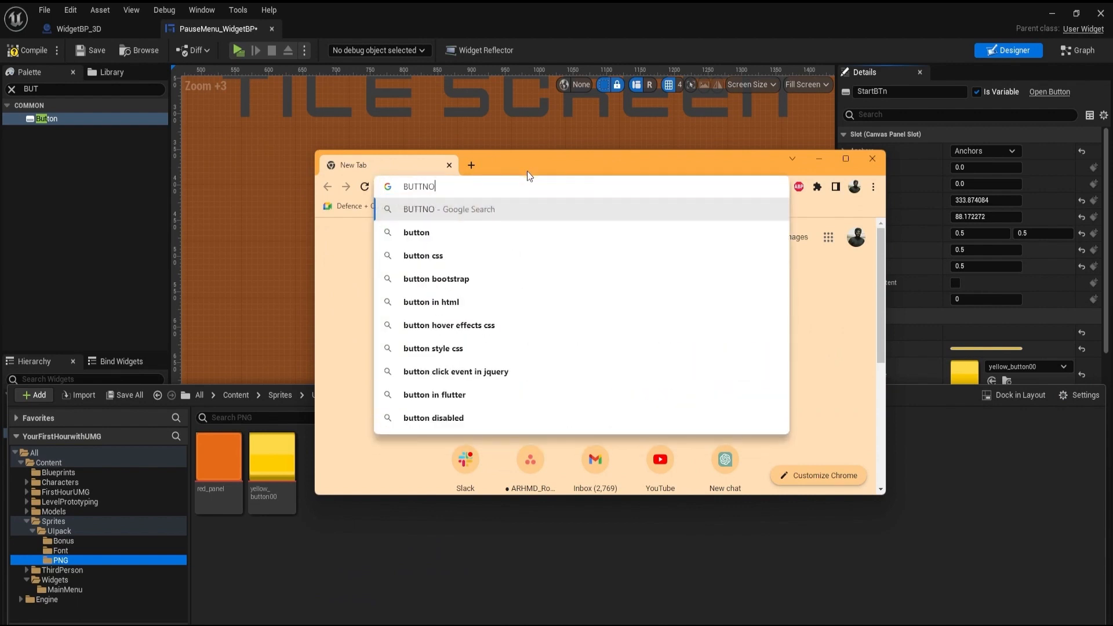
{"action": "key", "text": "BackSpace"}
{"action": "key", "text": "BackSpace"}
{"action": "key", "text": "BackSpace"}
{"action": "key", "text": "BackSpace"}
{"action": "type", "text": "Button"}
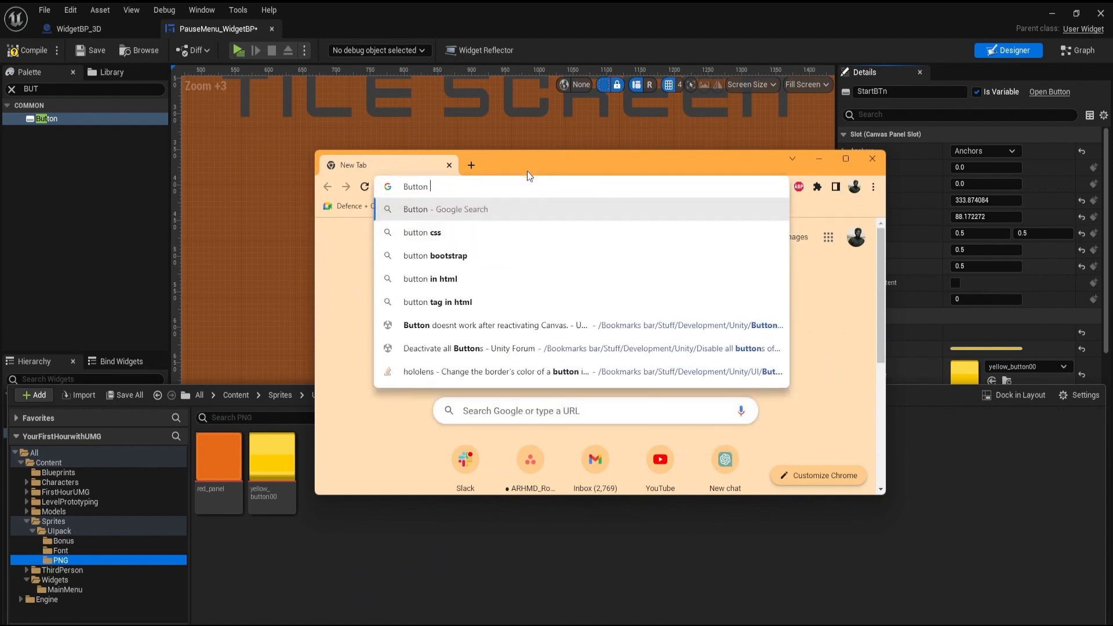
{"action": "type", "text": " simple "}
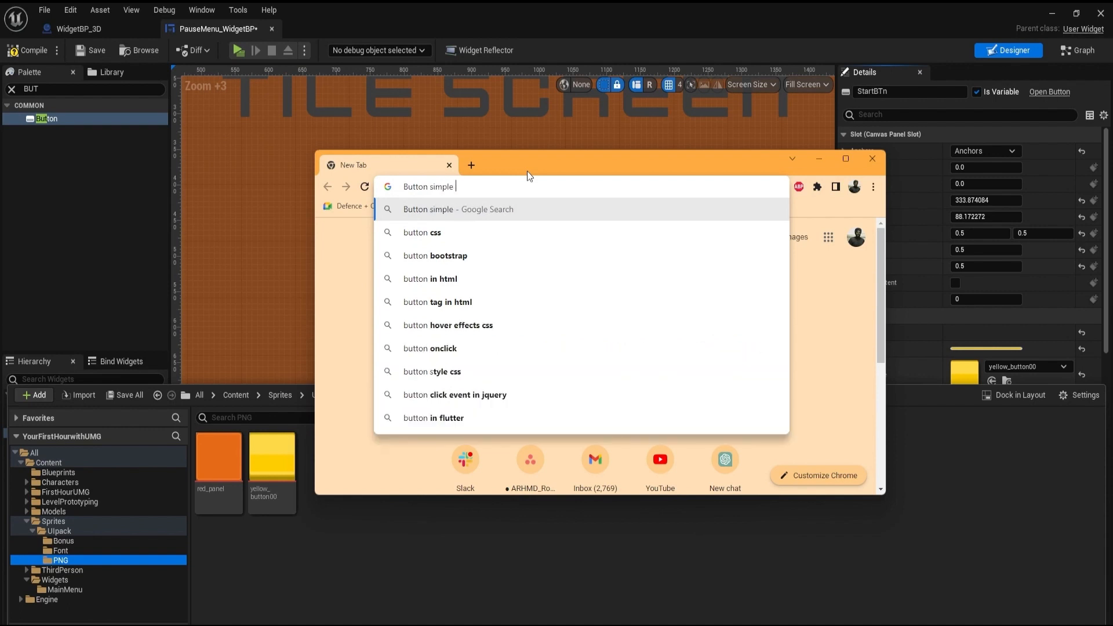
{"action": "type", "text": "minimal "}
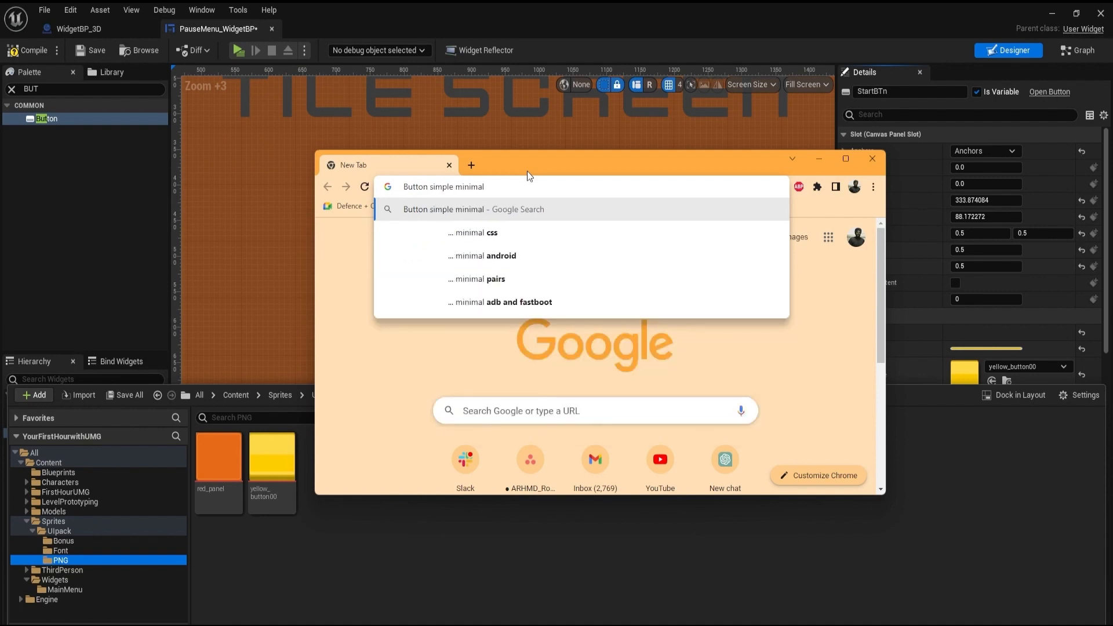
{"action": "type", "text": "png"}
{"action": "key", "text": "Return"}
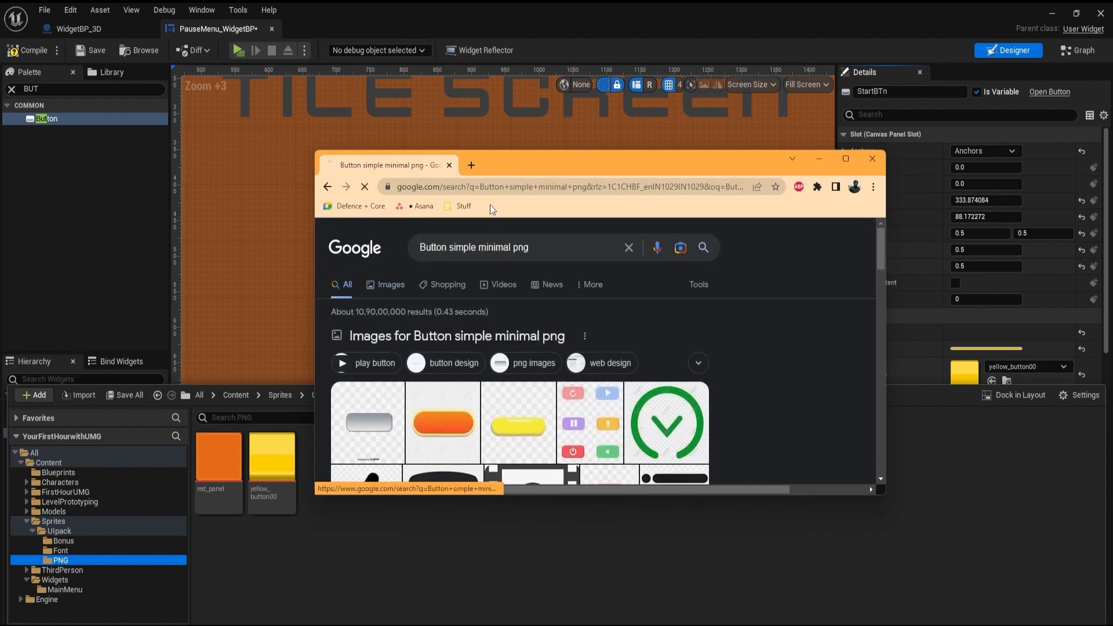
Maximize the browser, show the image results and preview the yellow simple button from Pngtree.
{"action": "double_click", "coordinate": [507, 165]}
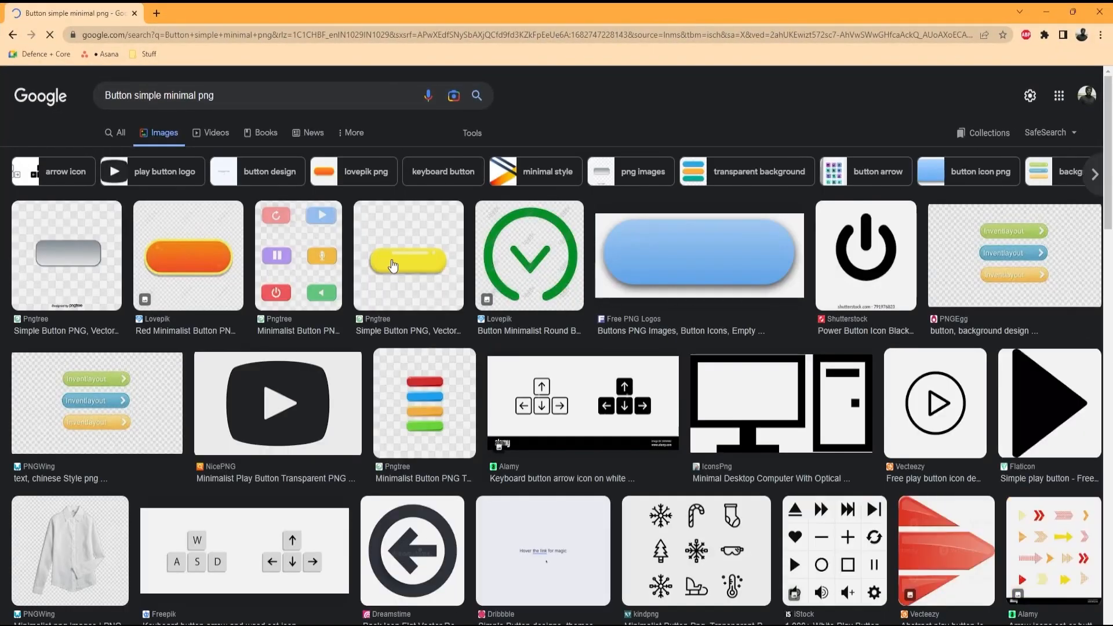
{"action": "left_click", "coordinate": [408, 263]}
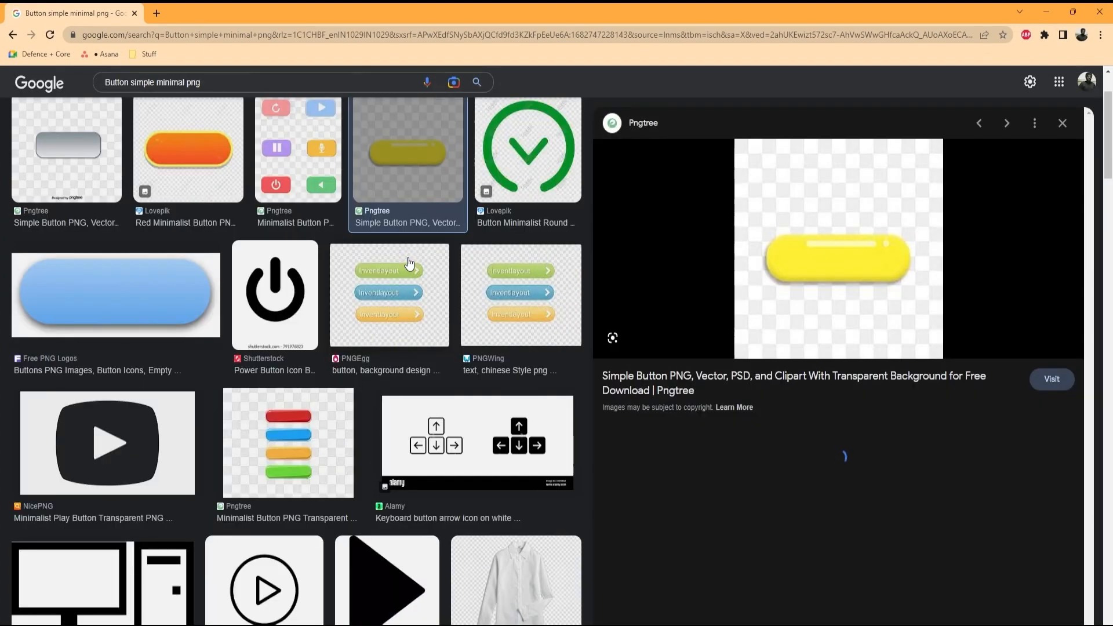
{"action": "right_click", "coordinate": [814, 210]}
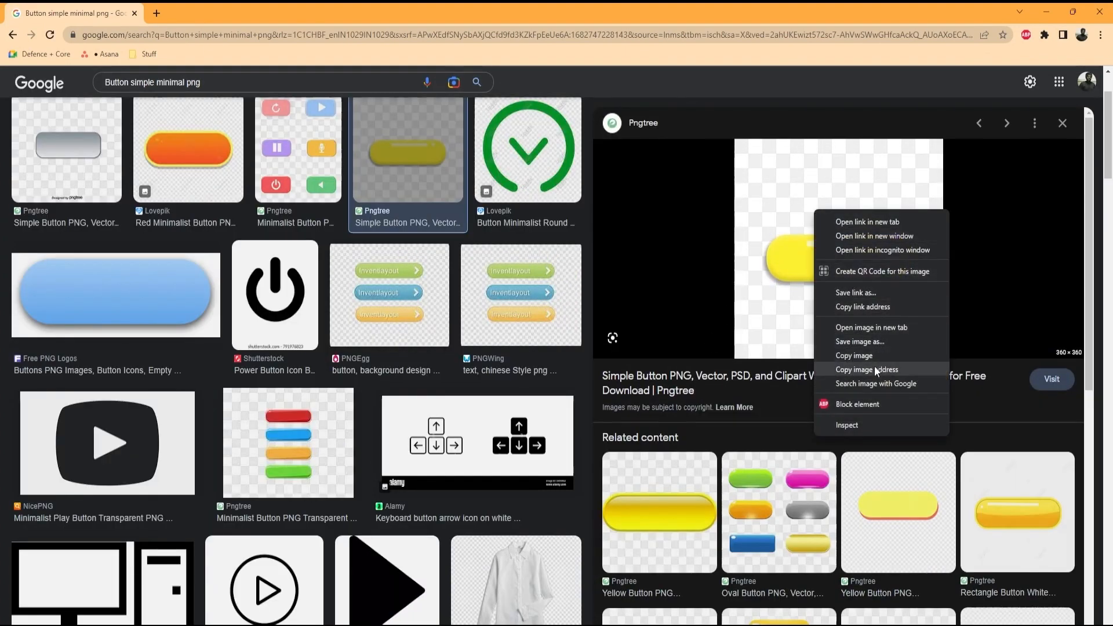
Open the yellow button's Pngtree page and try to download it as PNG, signing in with the Google account.
{"action": "left_click", "coordinate": [791, 246]}
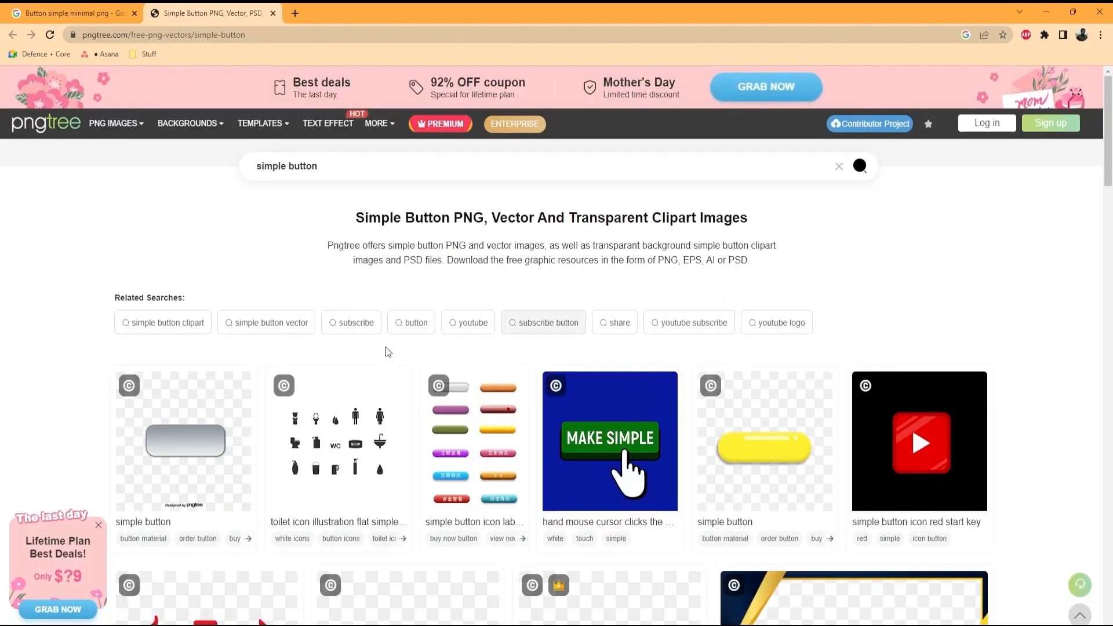
{"action": "mouse_move", "coordinate": [761, 456]}
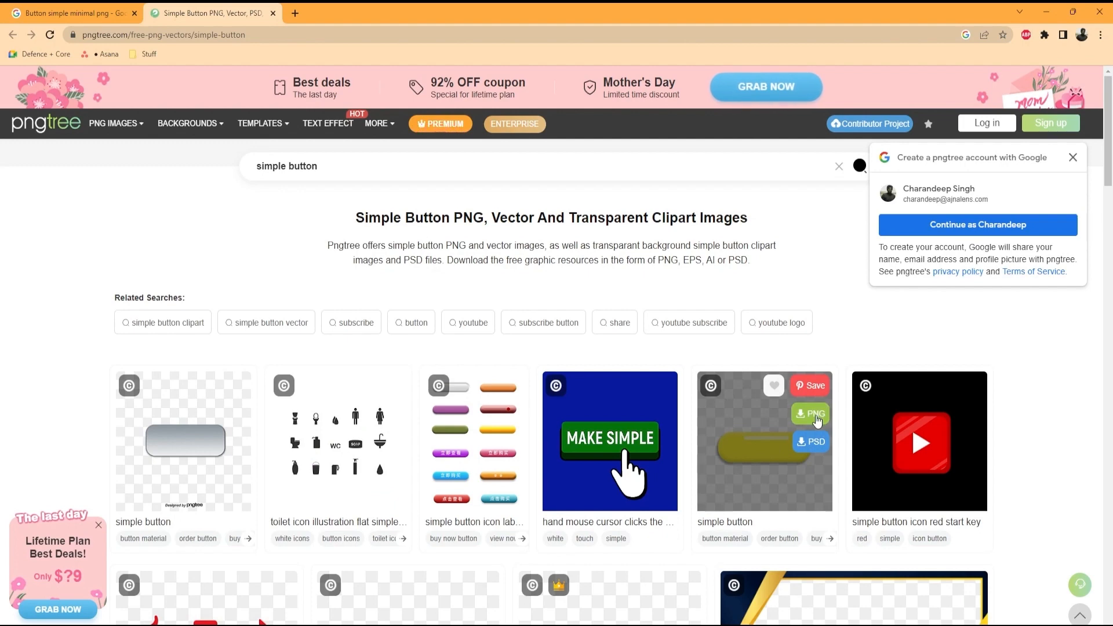
{"action": "left_click", "coordinate": [814, 415]}
{"action": "left_click", "coordinate": [561, 325]}
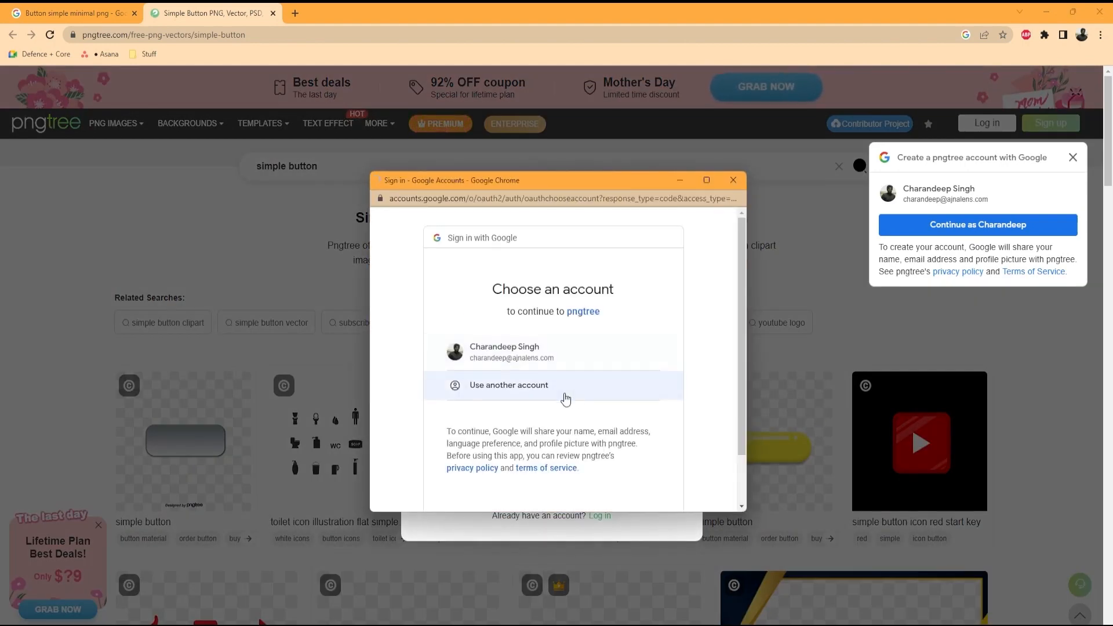
{"action": "left_click", "coordinate": [556, 359]}
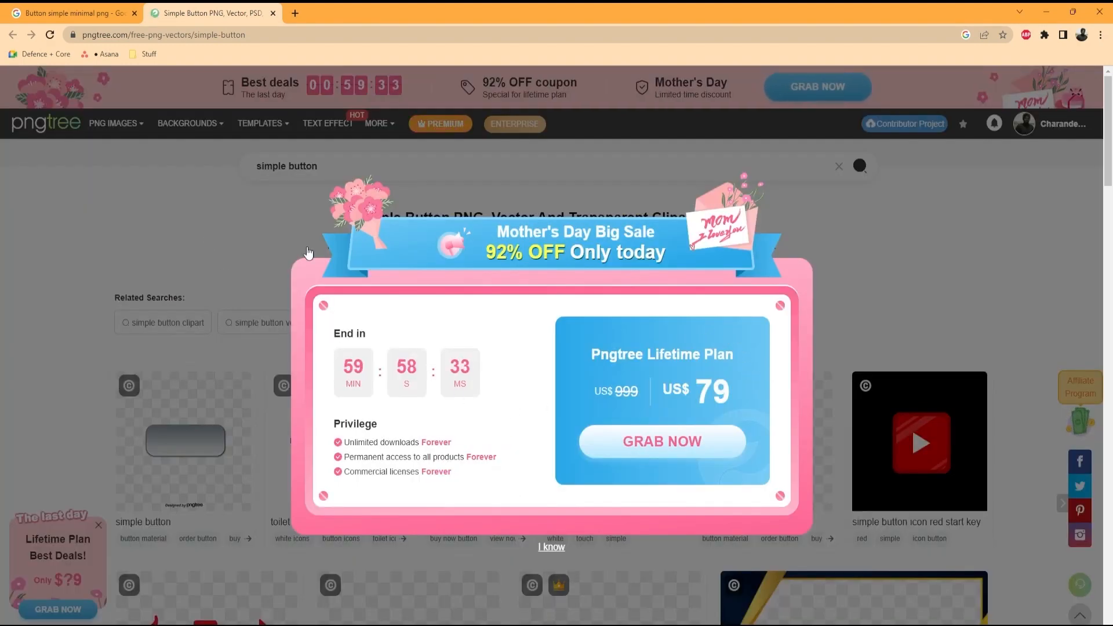
Return to the Google image results and save the previewed yellow button image as a PNG on the Engine (D:) drive.
{"action": "left_click", "coordinate": [67, 13]}
{"action": "right_click", "coordinate": [825, 257]}
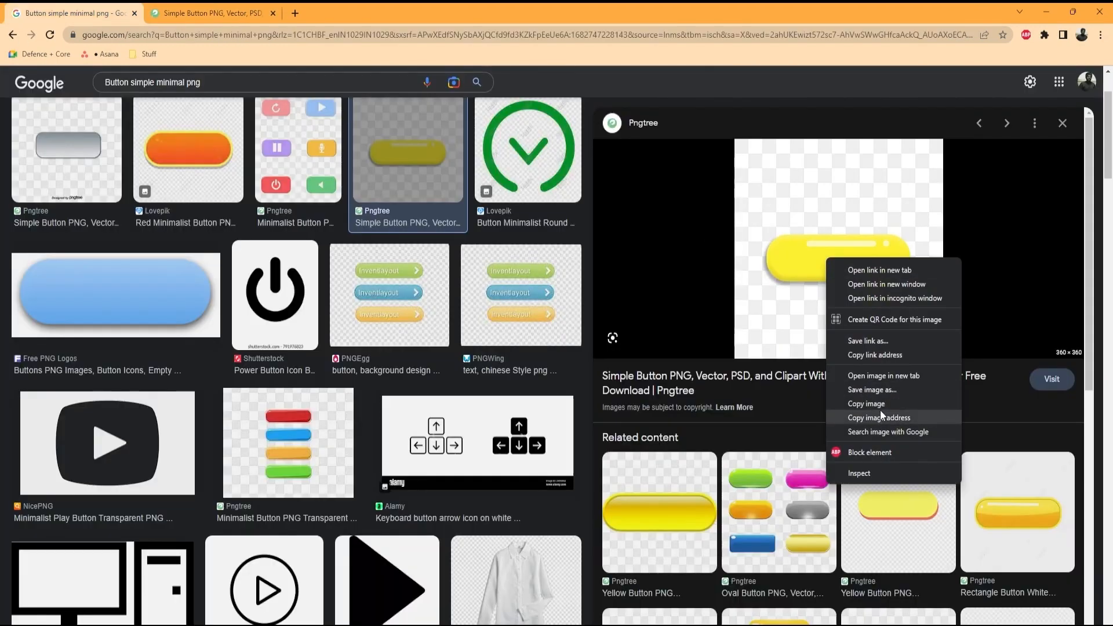
{"action": "left_click", "coordinate": [882, 389]}
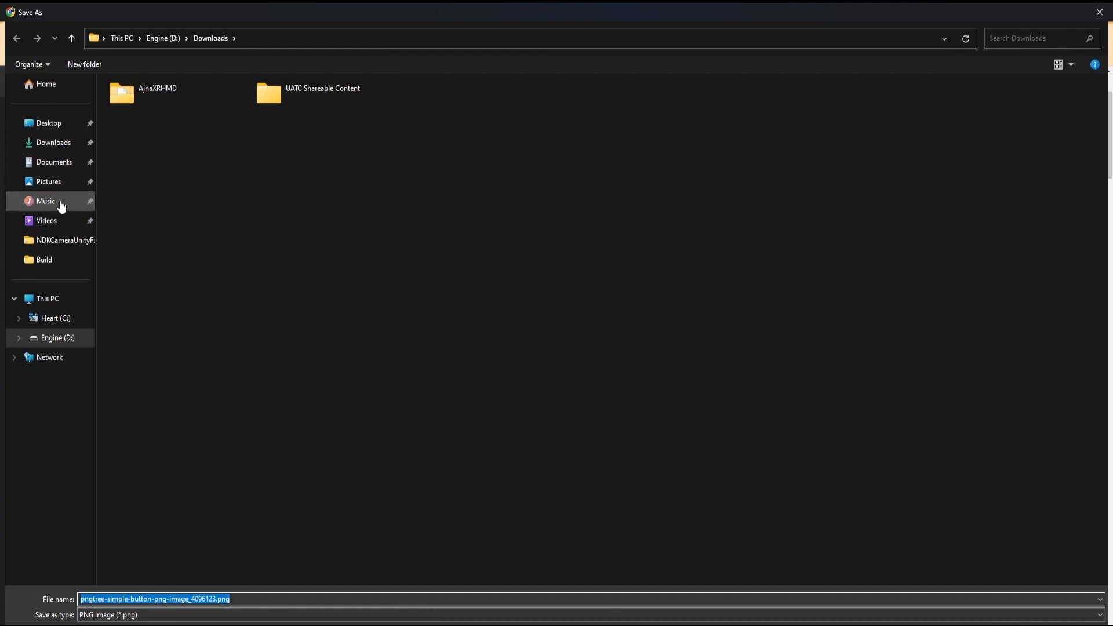
{"action": "left_click", "coordinate": [58, 338]}
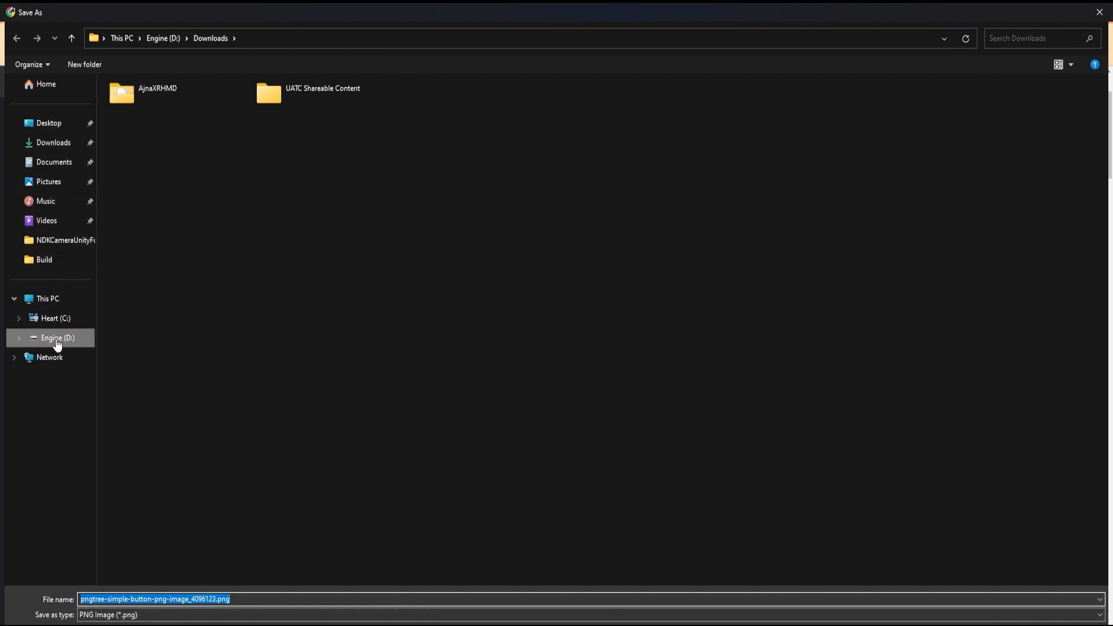
{"action": "key", "text": "Escape"}
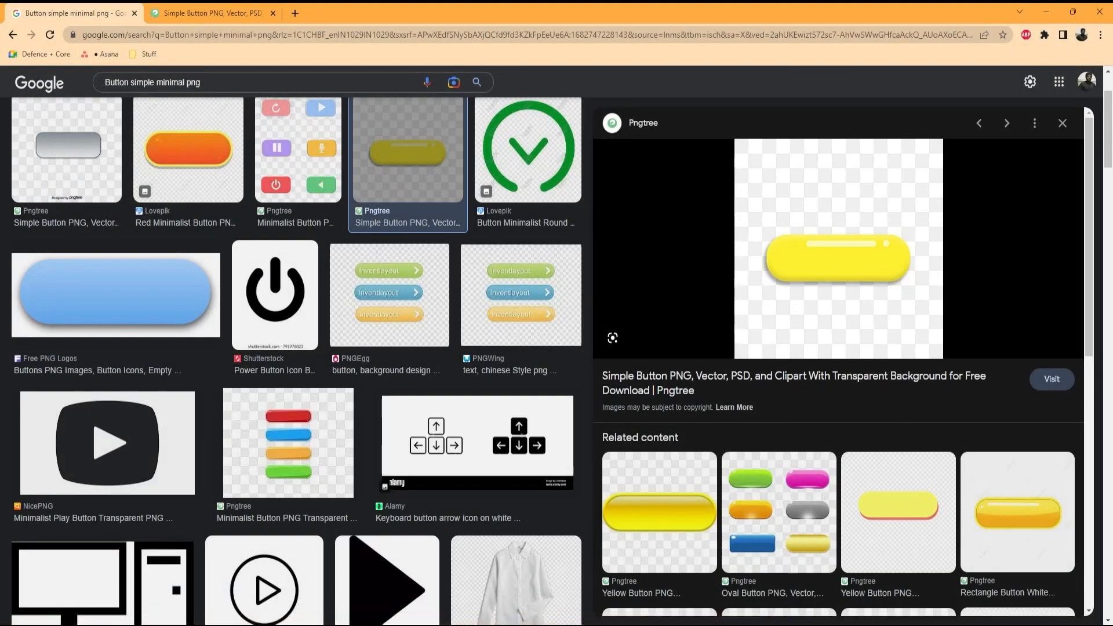
Show the downloaded pngtree-simple-button PNG in its folder and import it into the Unreal project's Sprites/UIpack/PNG folder.
{"action": "right_click", "coordinate": [113, 552]}
{"action": "left_click", "coordinate": [151, 599]}
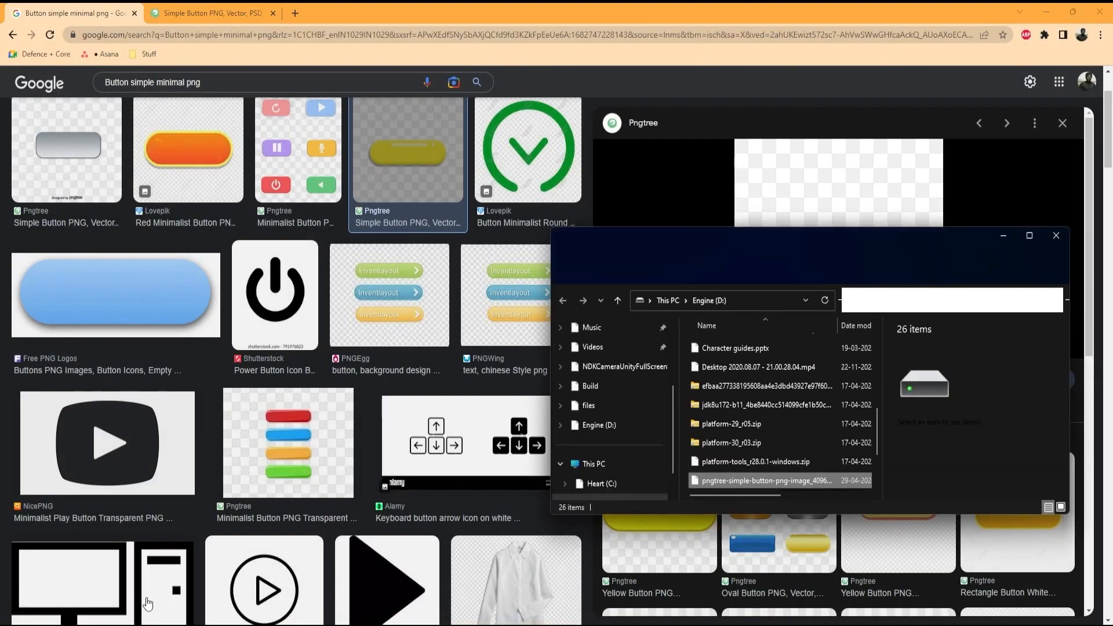
{"action": "scroll", "coordinate": [809, 417], "scroll_direction": "down", "scroll_amount": 2}
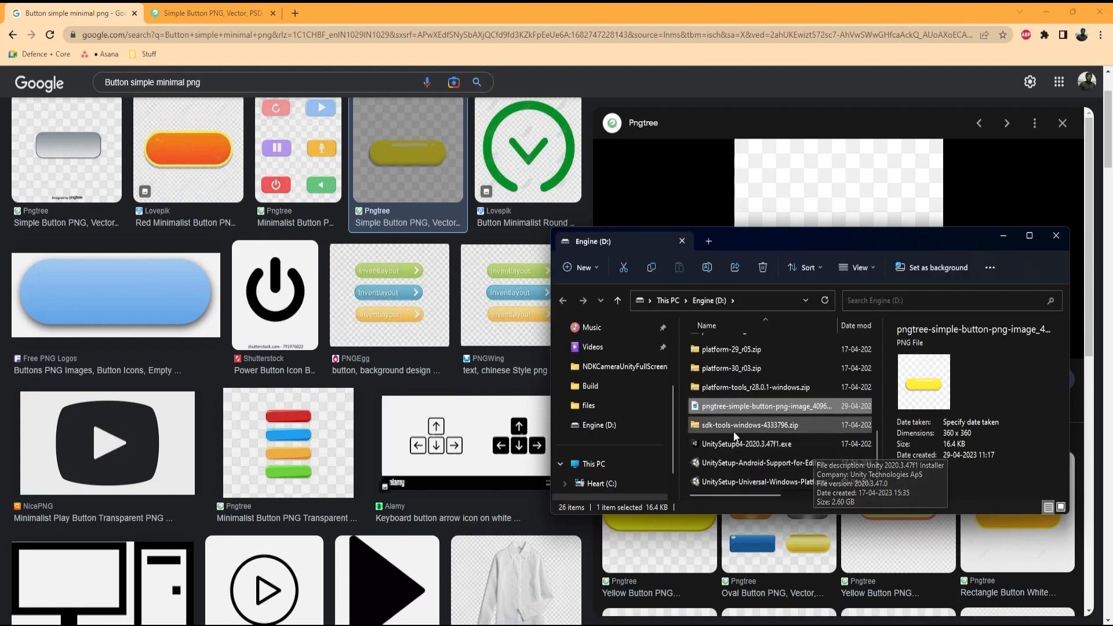
{"action": "left_click", "coordinate": [1046, 11]}
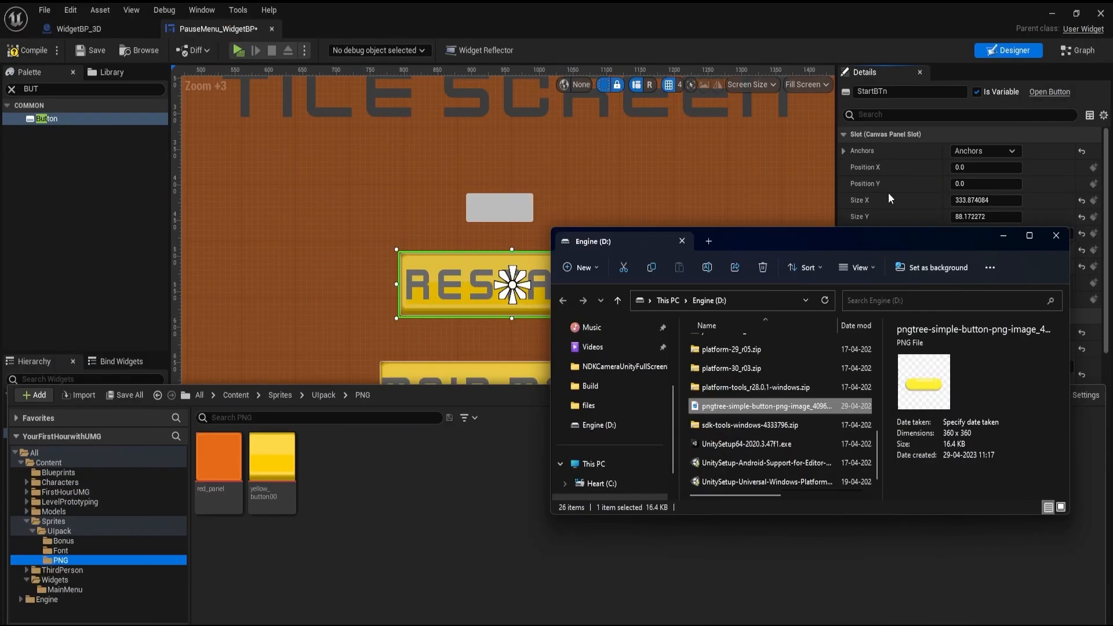
{"action": "left_click_drag", "start_coordinate": [767, 408], "coordinate": [335, 483]}
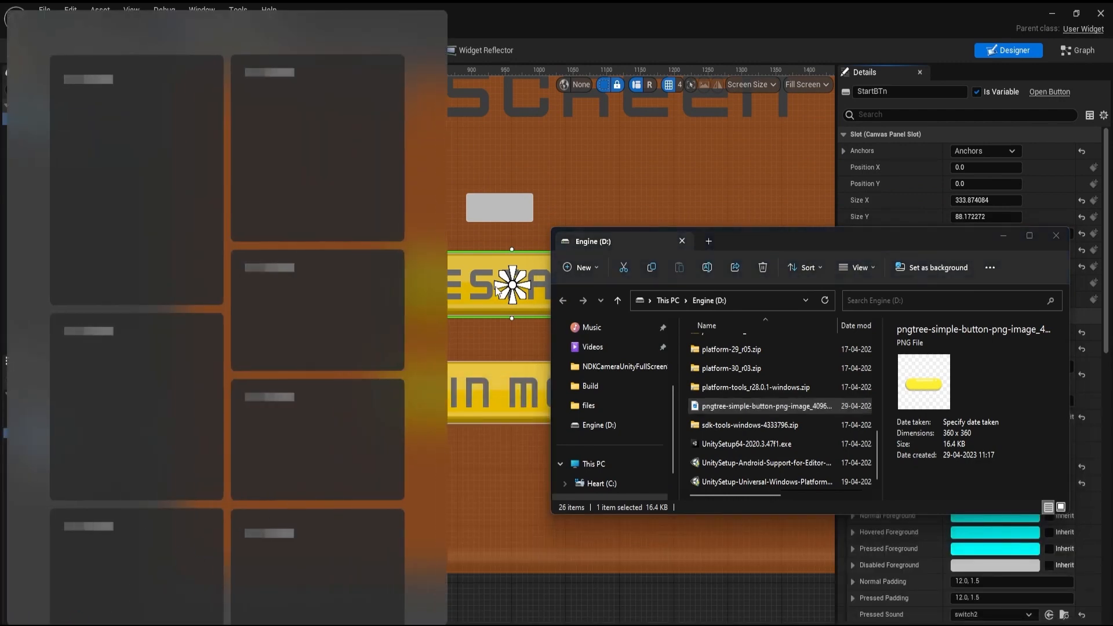
{"action": "left_click", "coordinate": [514, 45]}
{"action": "key", "text": "ctrl+space"}
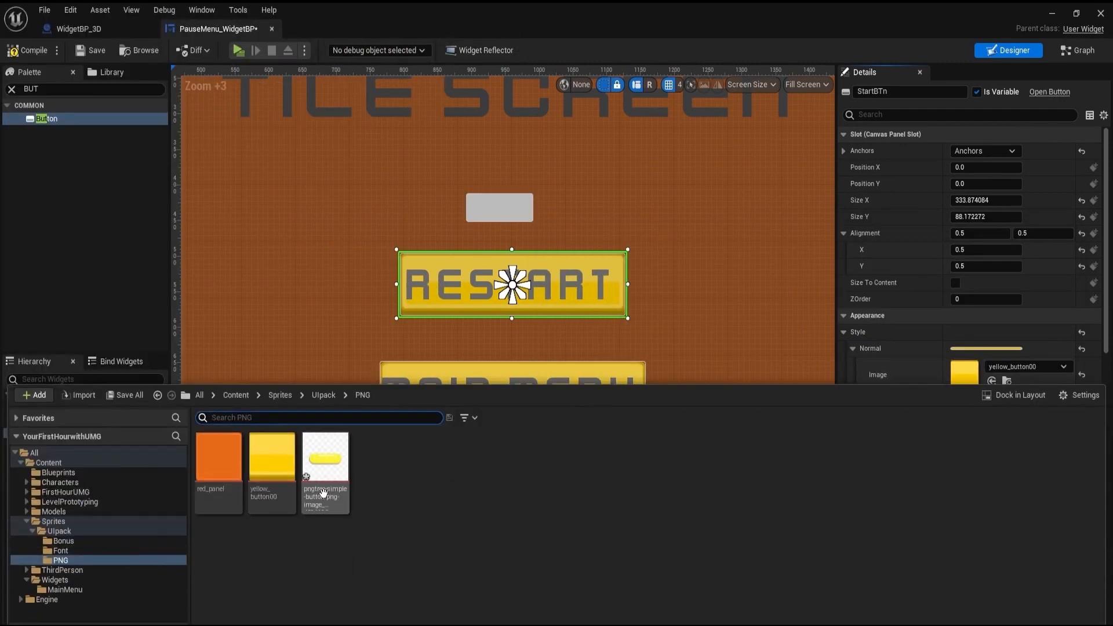
Try to place the imported pngtree button image on the pause menu canvas near the Restart button, and undo the placement.
{"action": "left_click_drag", "start_coordinate": [325, 463], "coordinate": [342, 290]}
{"action": "scroll", "coordinate": [316, 304], "scroll_direction": "up", "scroll_amount": 10}
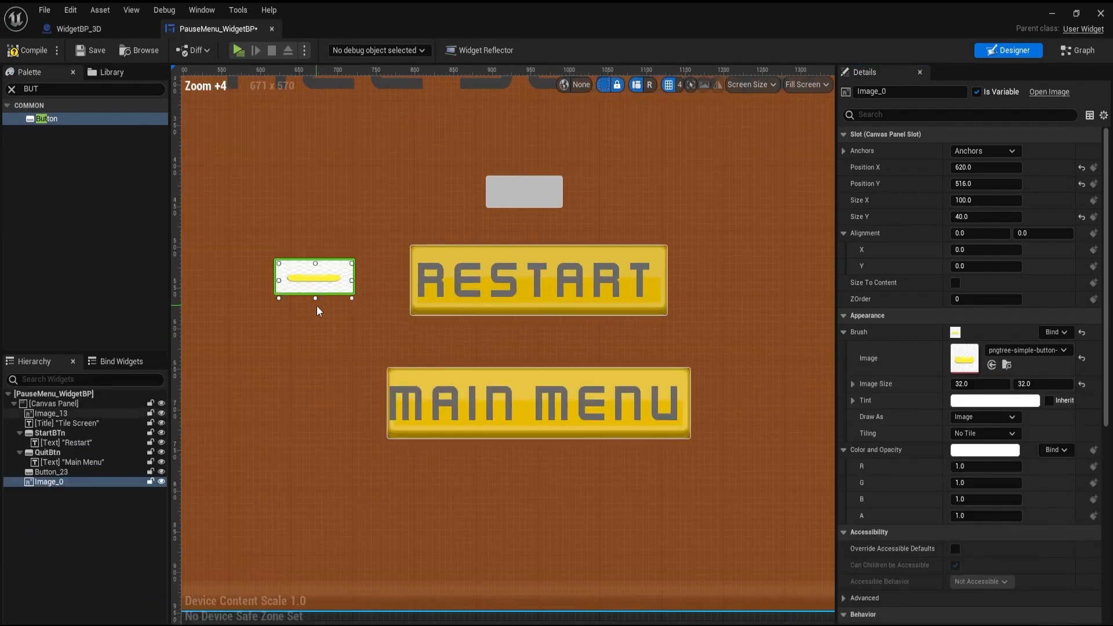
{"action": "key", "text": "ctrl+z"}
{"action": "key", "text": "ctrl+space"}
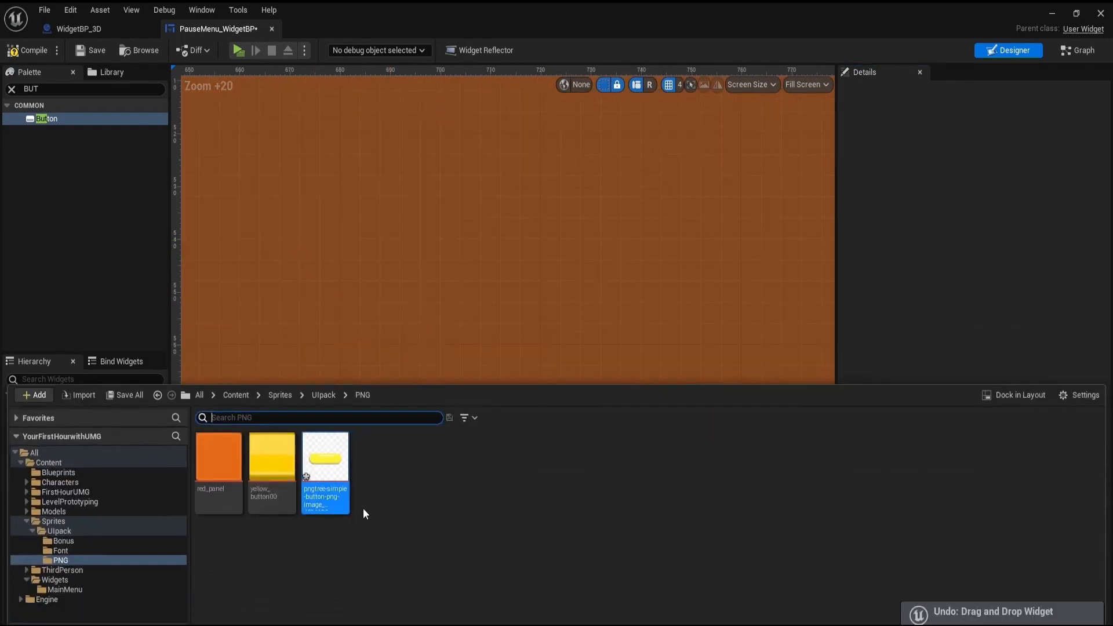
{"action": "left_click_drag", "start_coordinate": [324, 498], "coordinate": [548, 261]}
{"action": "scroll", "coordinate": [472, 269], "scroll_direction": "down", "scroll_amount": 4}
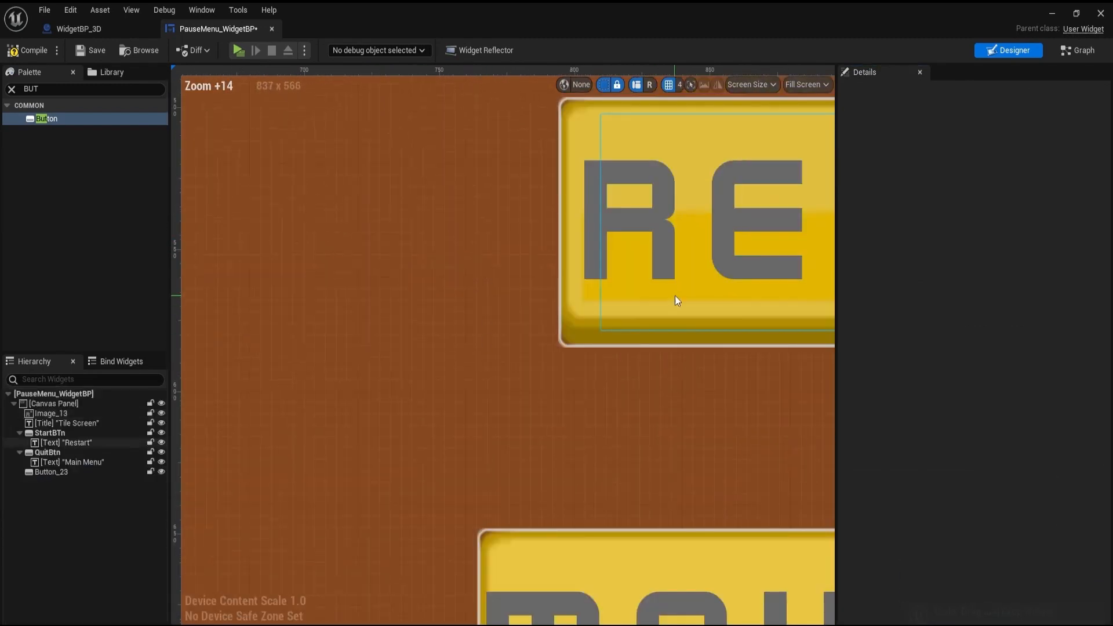
{"action": "key", "text": "ctrl+space"}
{"action": "right_click_drag", "start_coordinate": [528, 300], "coordinate": [193, 286]}
{"action": "scroll", "coordinate": [370, 301], "scroll_direction": "down", "scroll_amount": 6}
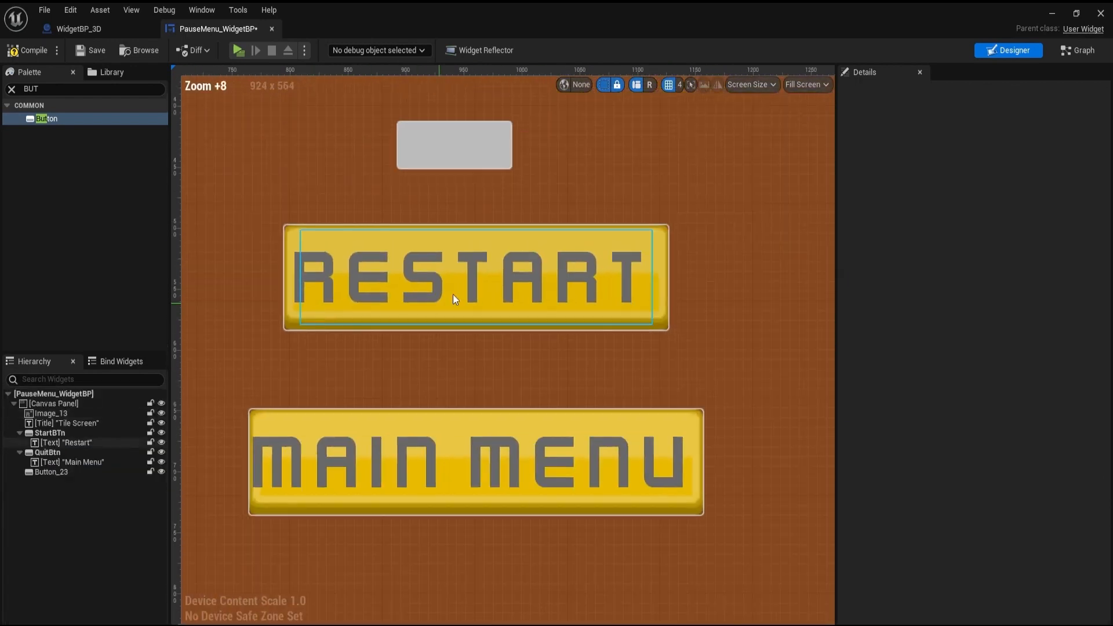
Select StartBTn in the widget hierarchy and view the asset choices for its Normal style image.
{"action": "left_click", "coordinate": [374, 293]}
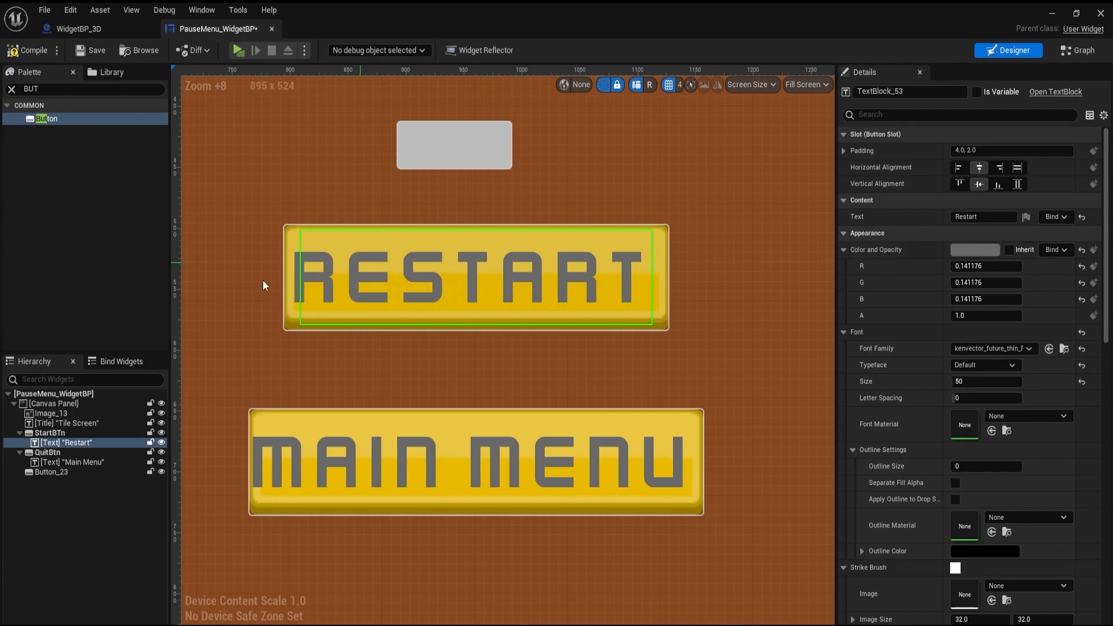
{"action": "left_click", "coordinate": [71, 422]}
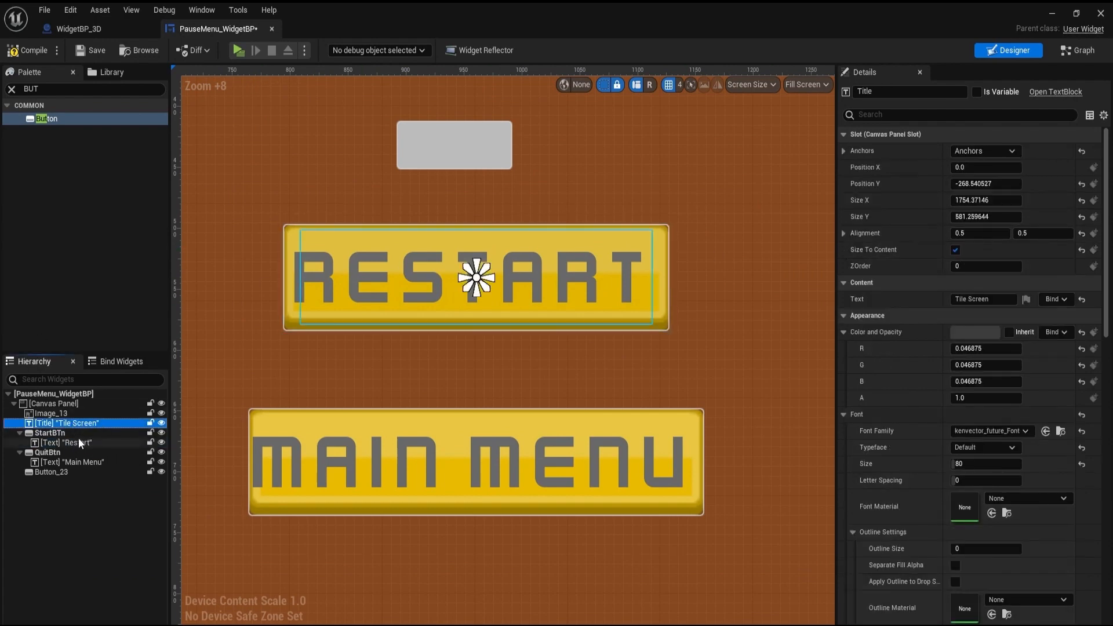
{"action": "left_click", "coordinate": [78, 441]}
{"action": "left_click", "coordinate": [73, 432]}
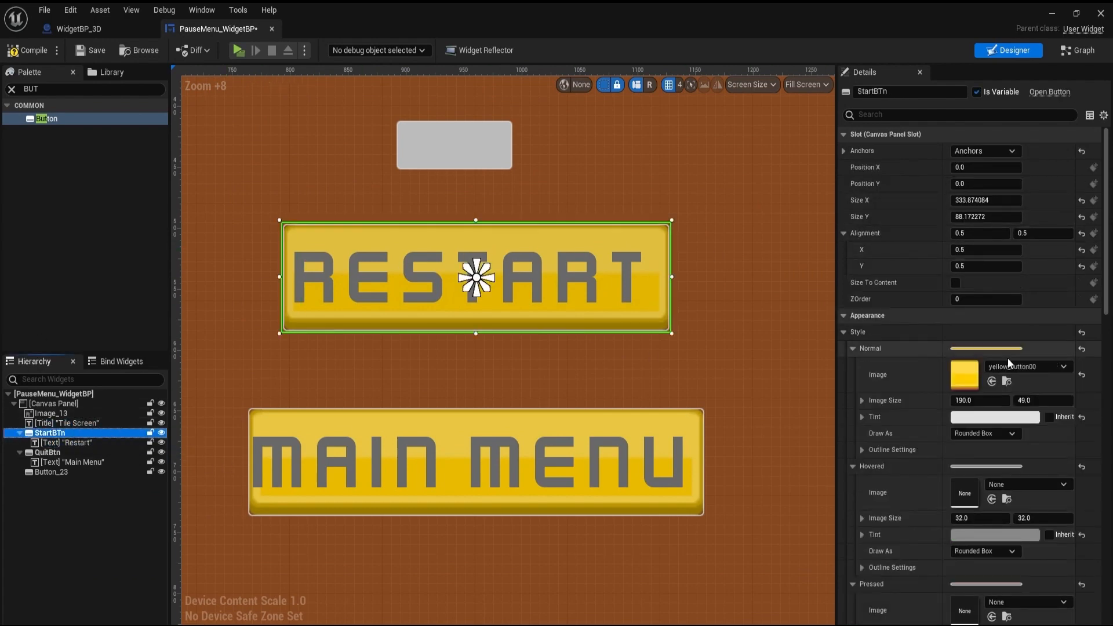
{"action": "left_click", "coordinate": [1034, 368]}
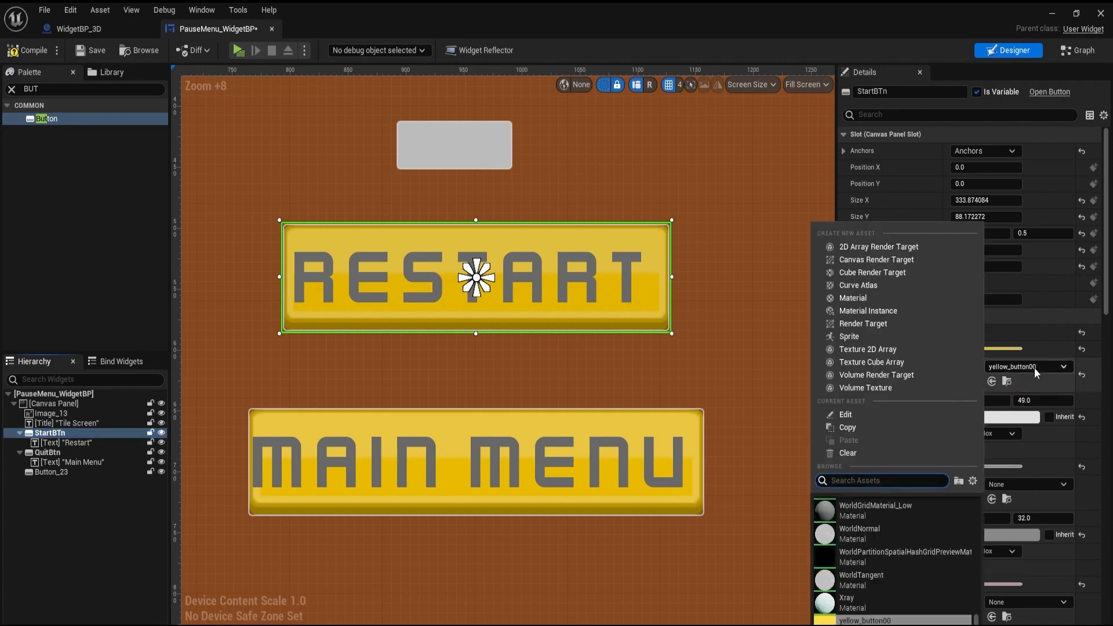
{"action": "left_click", "coordinate": [1034, 371]}
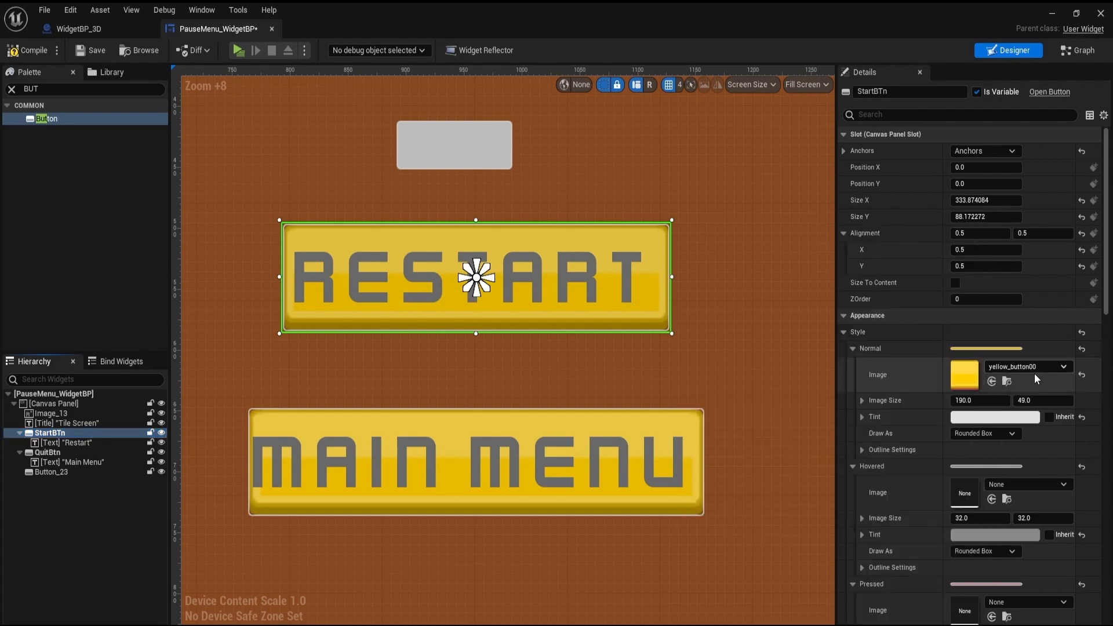
Locate the yellow_button00 asset used by StartBTn's Normal image, open the texture and review its settings.
{"action": "left_click", "coordinate": [1006, 380]}
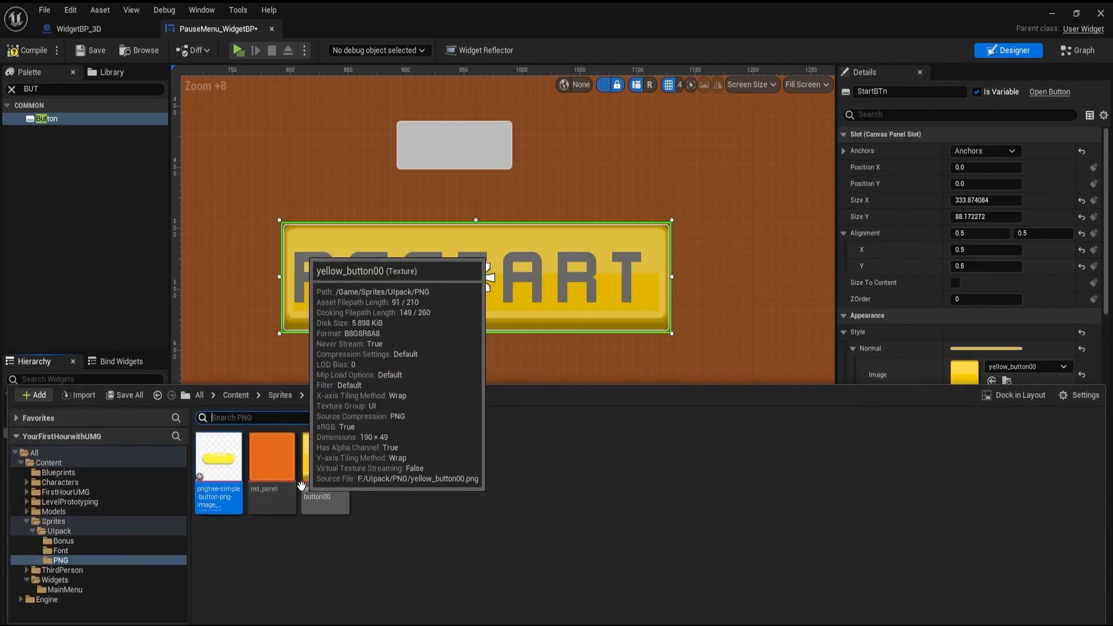
{"action": "left_click", "coordinate": [1017, 350]}
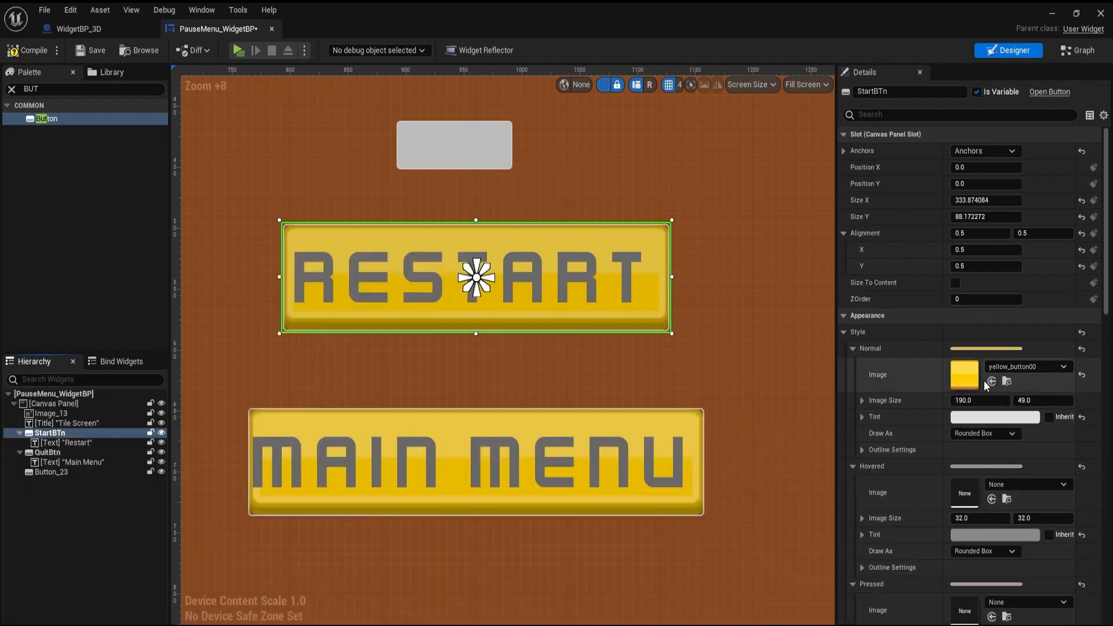
{"action": "left_click", "coordinate": [1000, 365]}
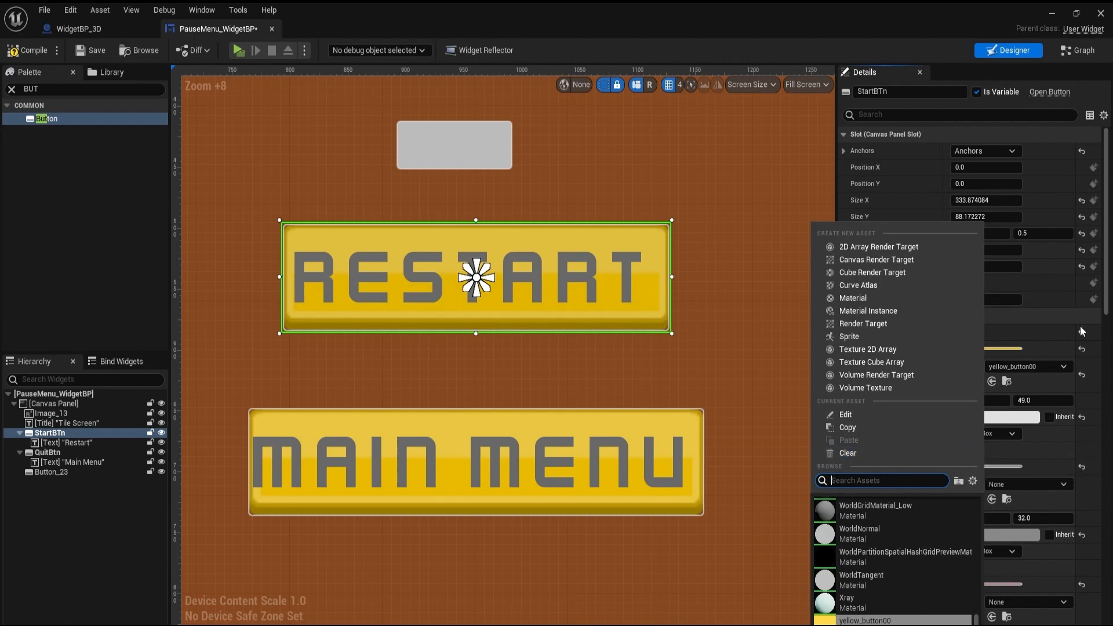
{"action": "left_click", "coordinate": [1006, 381]}
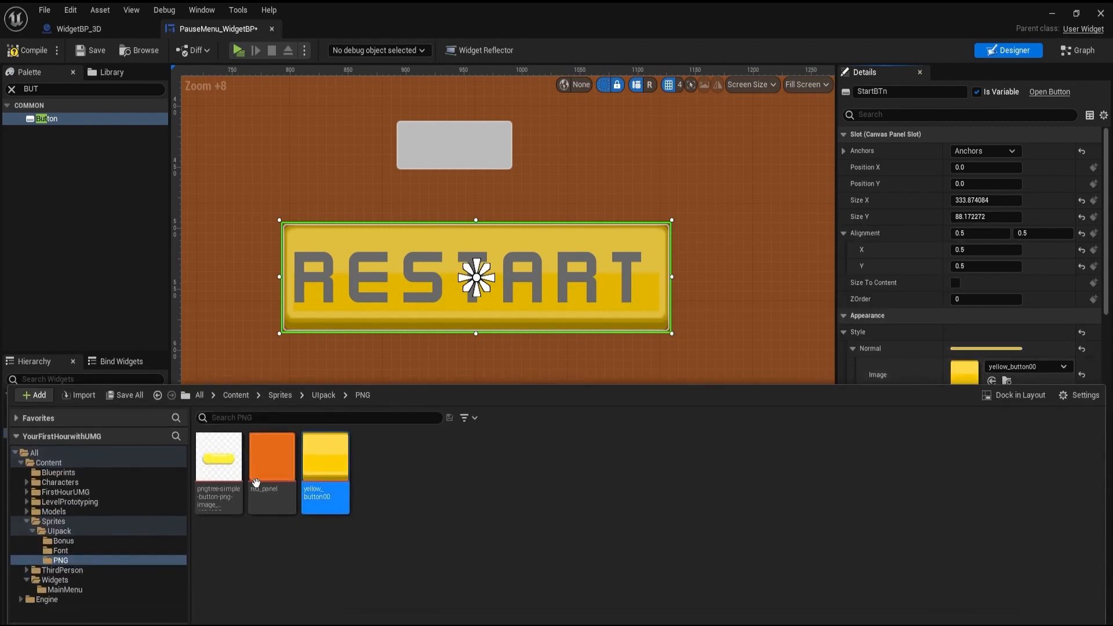
{"action": "double_click", "coordinate": [349, 463]}
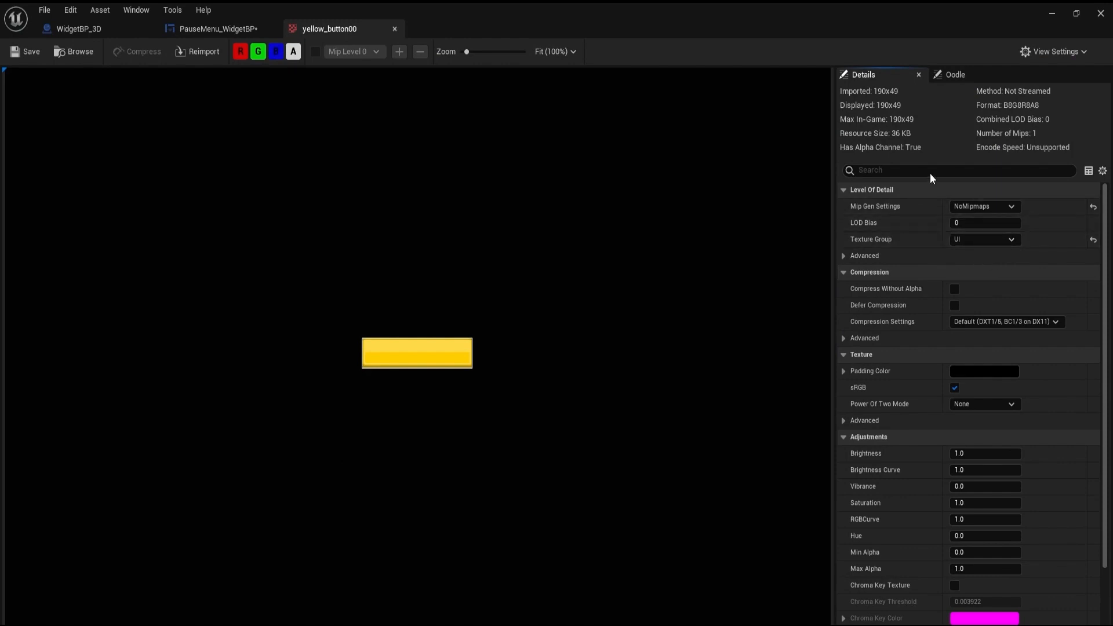
{"action": "scroll", "coordinate": [902, 336], "scroll_direction": "down", "scroll_amount": 5}
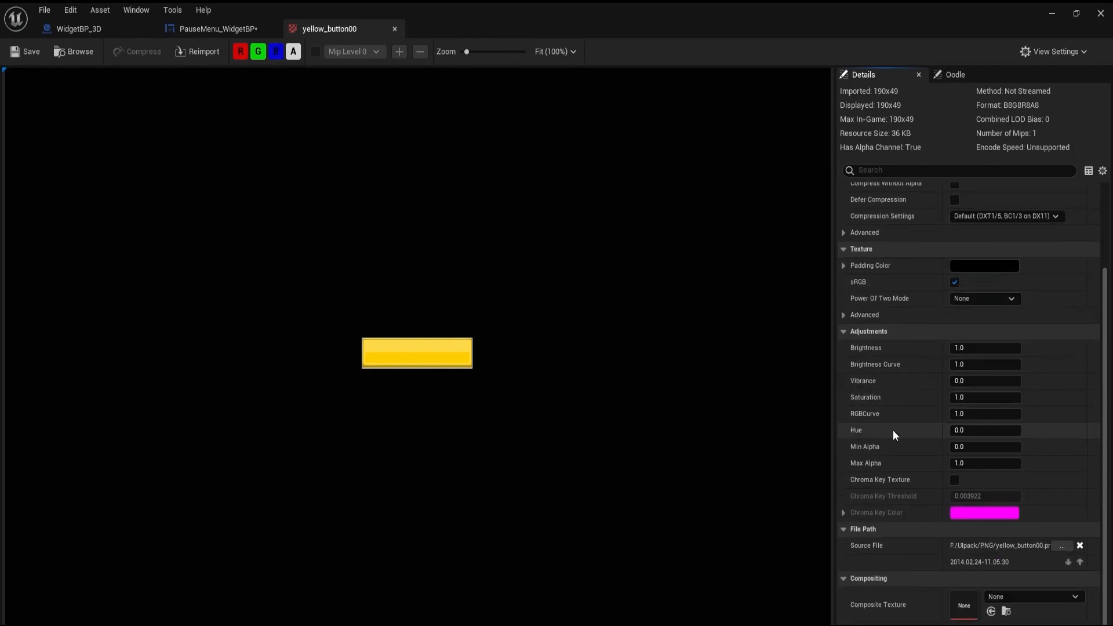
Open the imported pngtree button texture and set its Texture Group to UI.
{"action": "key", "text": "ctrl+space"}
{"action": "double_click", "coordinate": [222, 514]}
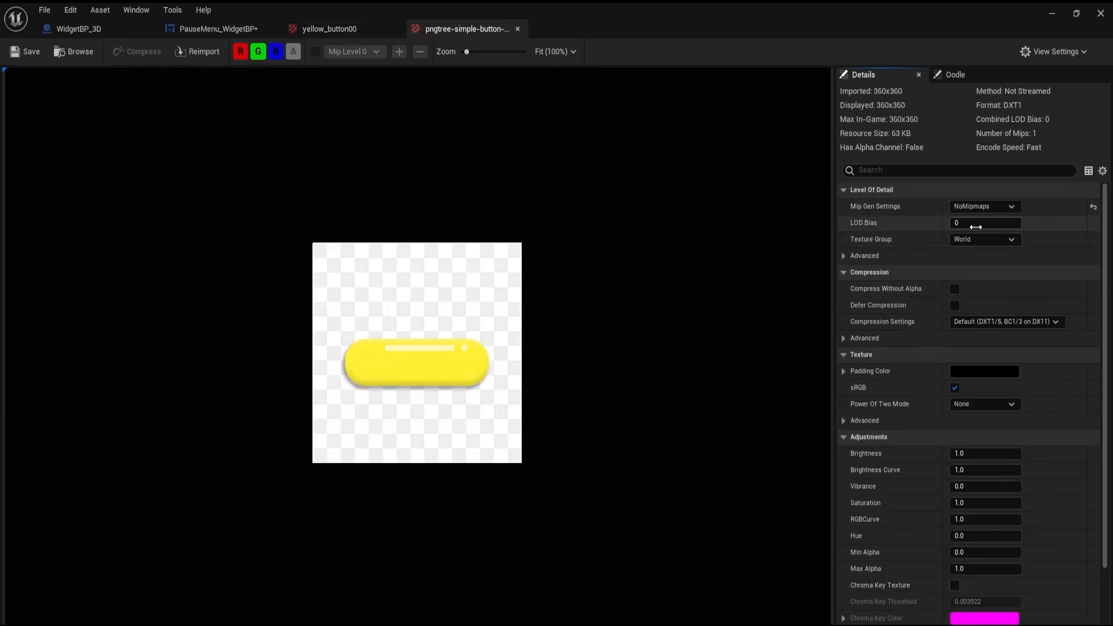
{"action": "left_click", "coordinate": [973, 241]}
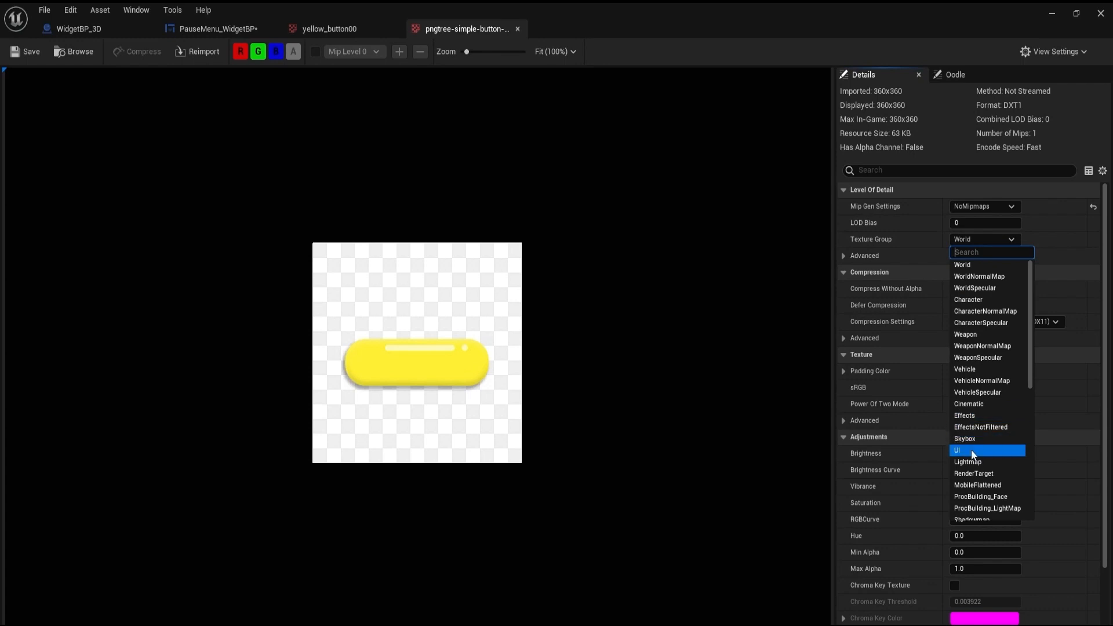
{"action": "left_click", "coordinate": [962, 450]}
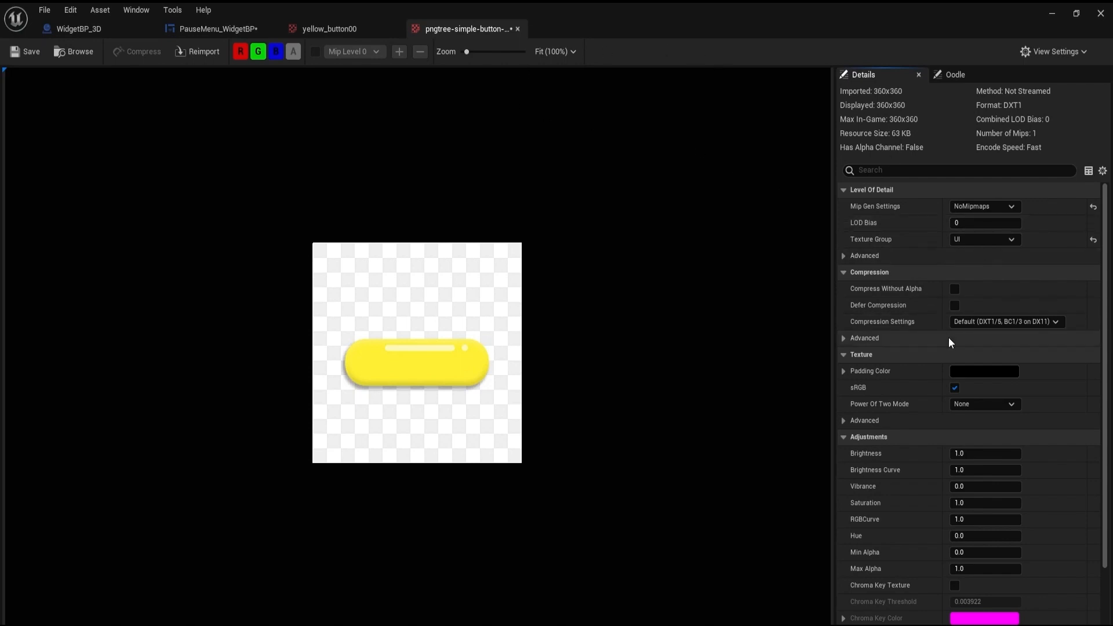
Compare the Mip Gen and Texture Group settings of yellow_button00 with those of the pngtree button texture.
{"action": "left_click", "coordinate": [333, 35]}
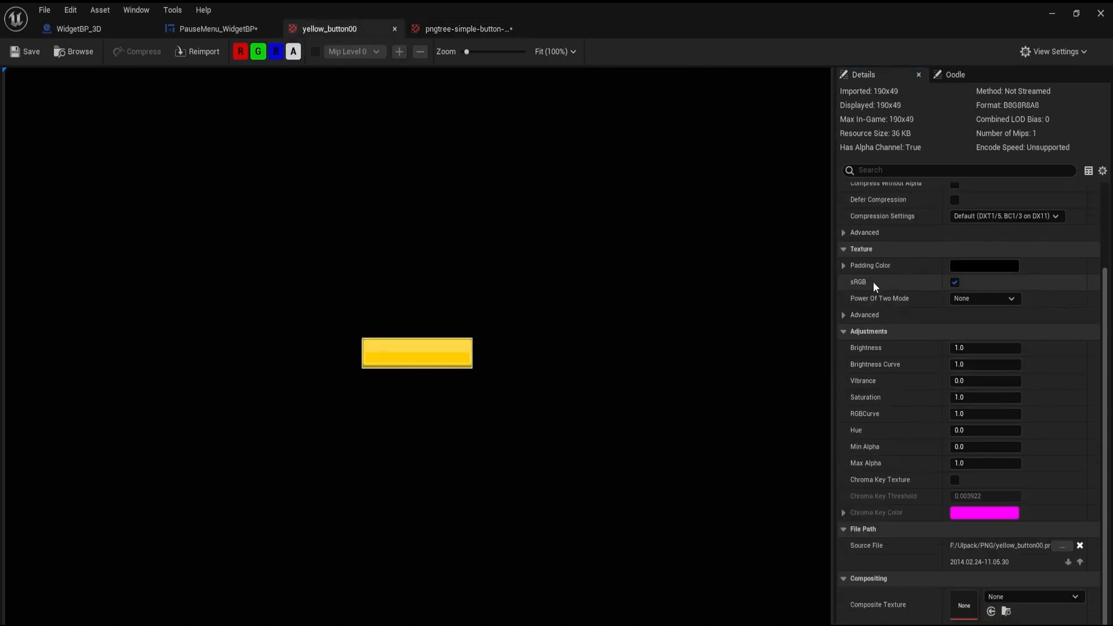
{"action": "left_click", "coordinate": [467, 28]}
{"action": "left_click", "coordinate": [329, 29]}
{"action": "scroll", "coordinate": [989, 301], "scroll_direction": "up", "scroll_amount": 3}
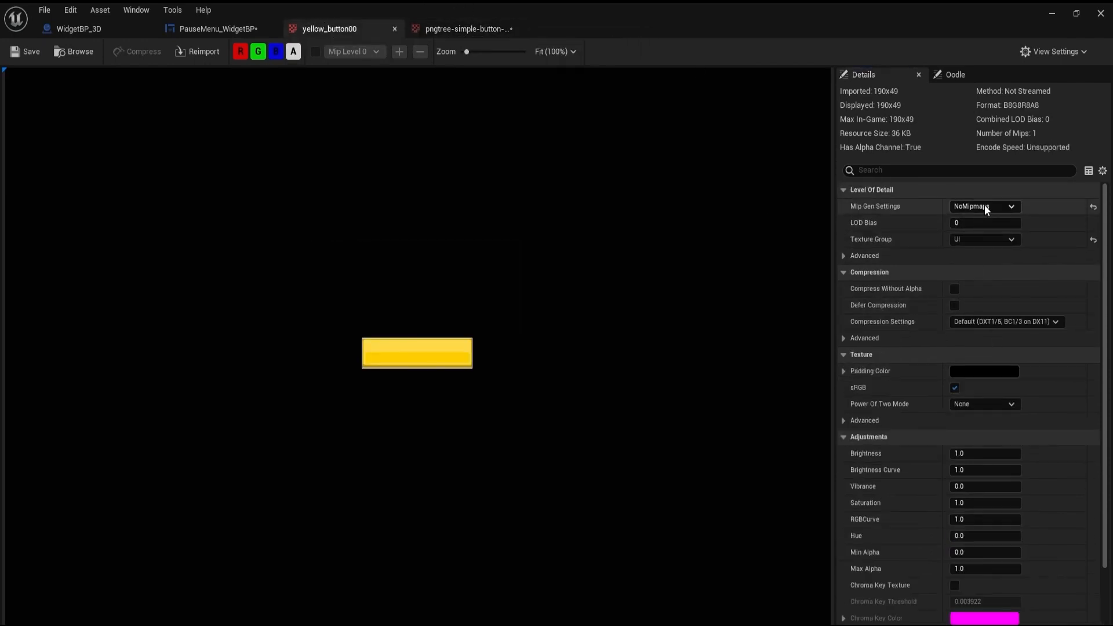
{"action": "left_click", "coordinate": [505, 29]}
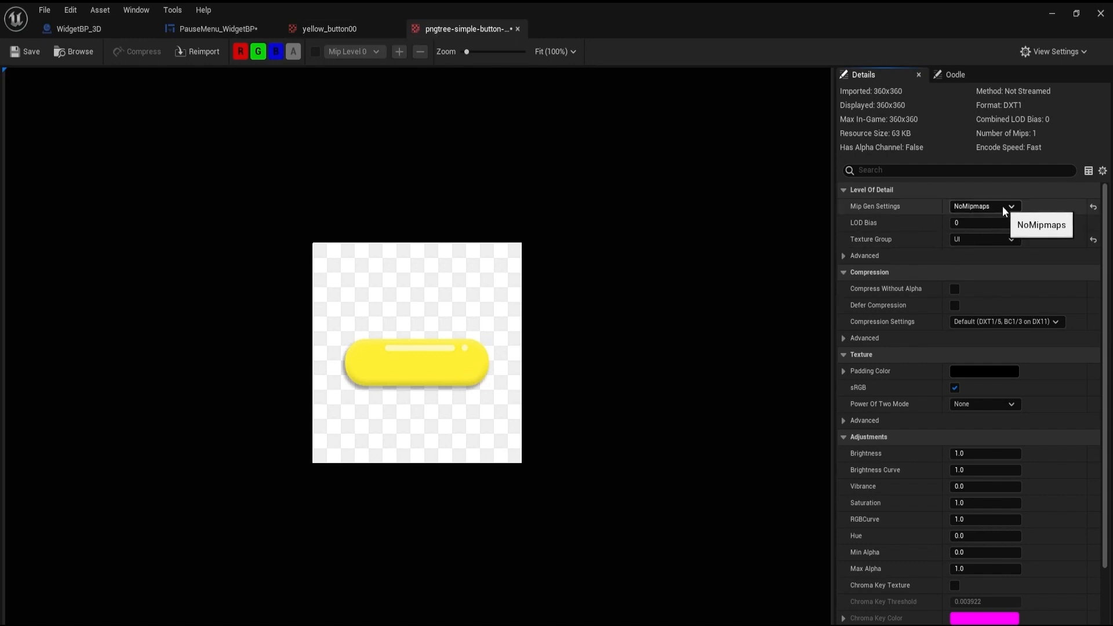
Expand the advanced Level Of Detail settings of both textures and compare their compression, texture, adjustment and file path settings.
{"action": "left_click", "coordinate": [857, 256]}
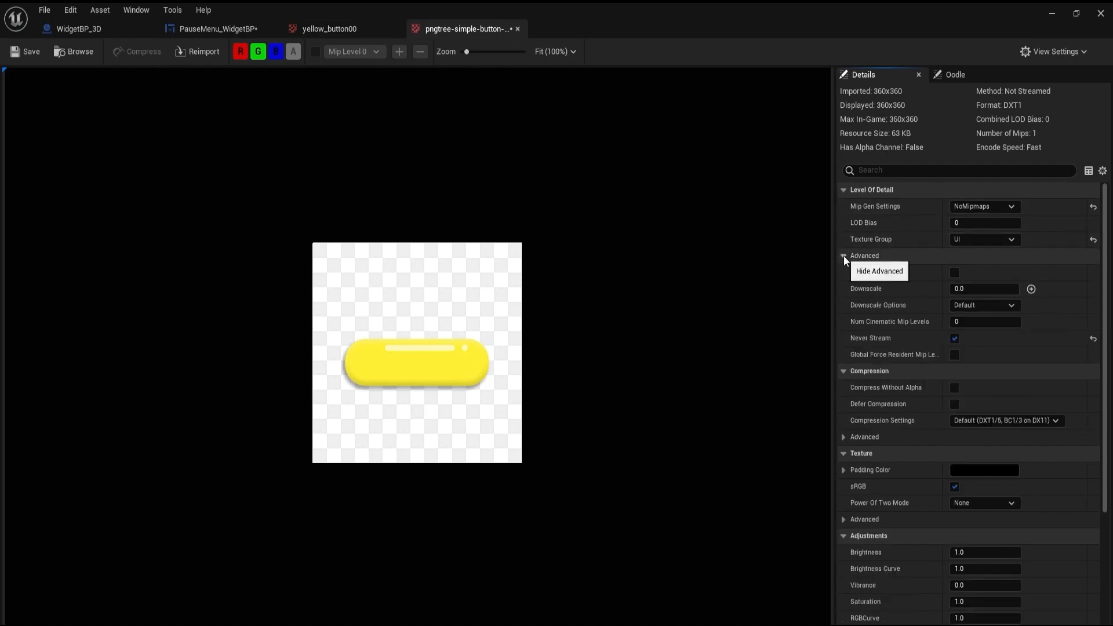
{"action": "left_click", "coordinate": [329, 28]}
{"action": "left_click", "coordinate": [844, 256]}
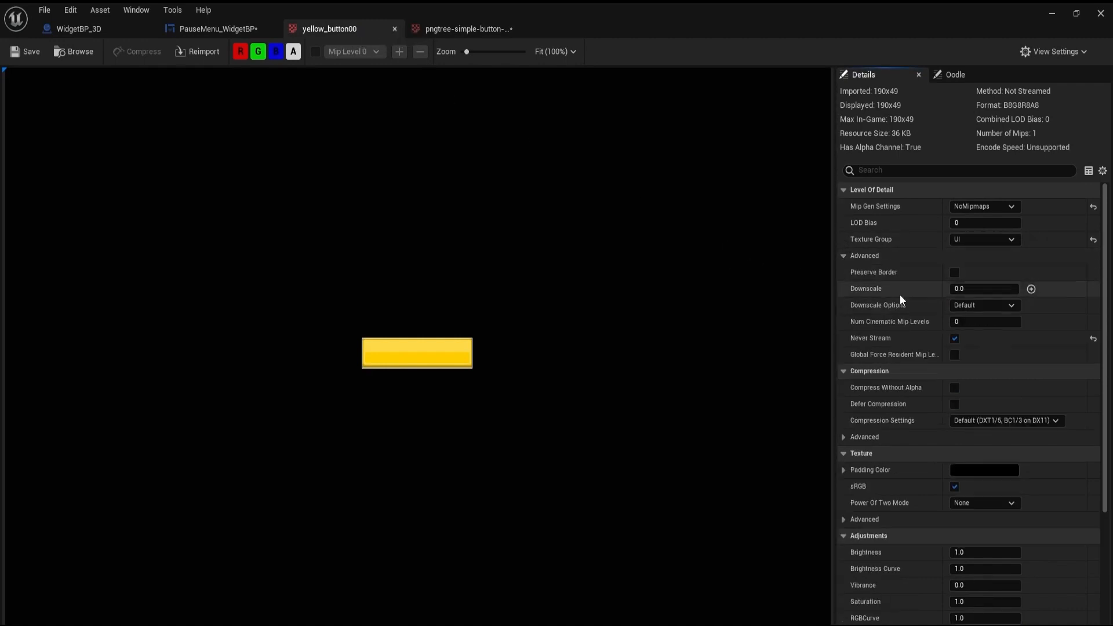
{"action": "scroll", "coordinate": [917, 425], "scroll_direction": "down", "scroll_amount": 2}
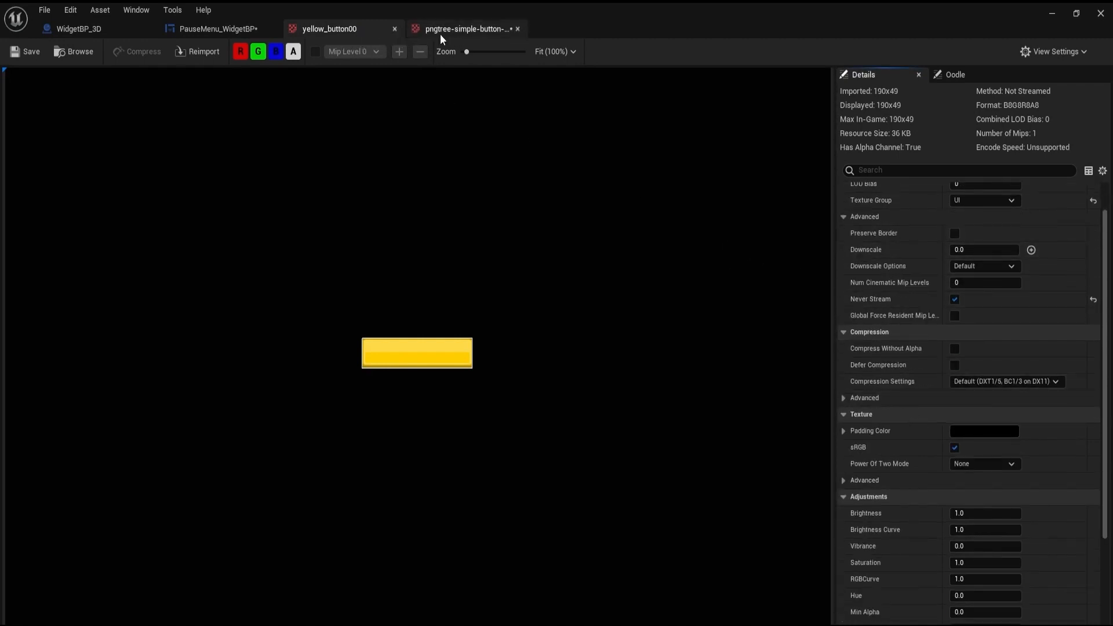
{"action": "scroll", "coordinate": [997, 516], "scroll_direction": "down", "scroll_amount": 6}
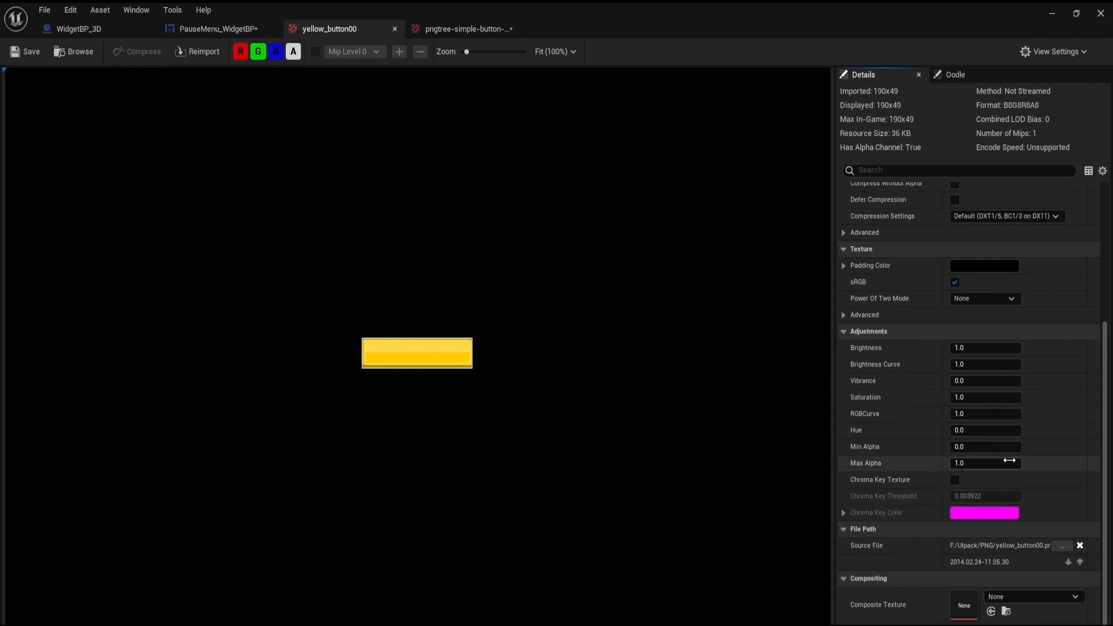
{"action": "left_click", "coordinate": [464, 28]}
{"action": "scroll", "coordinate": [933, 480], "scroll_direction": "down", "scroll_amount": 7}
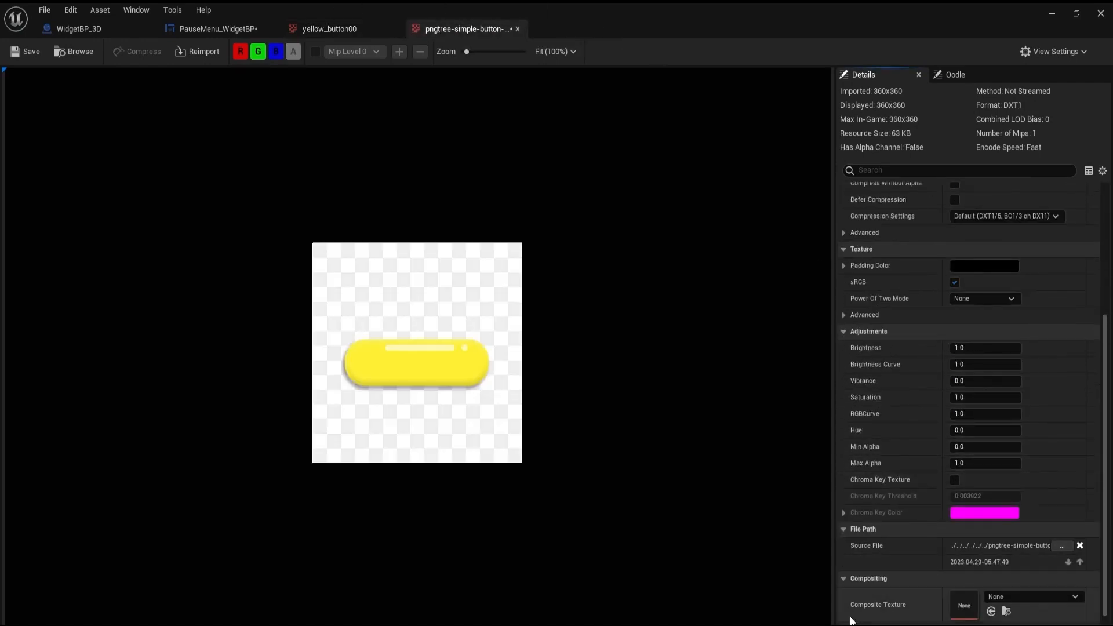
Save the pngtree button texture, close both open texture assets and compile the PauseMenu_WidgetBP widget.
{"action": "scroll", "coordinate": [928, 580], "scroll_direction": "down", "scroll_amount": 1}
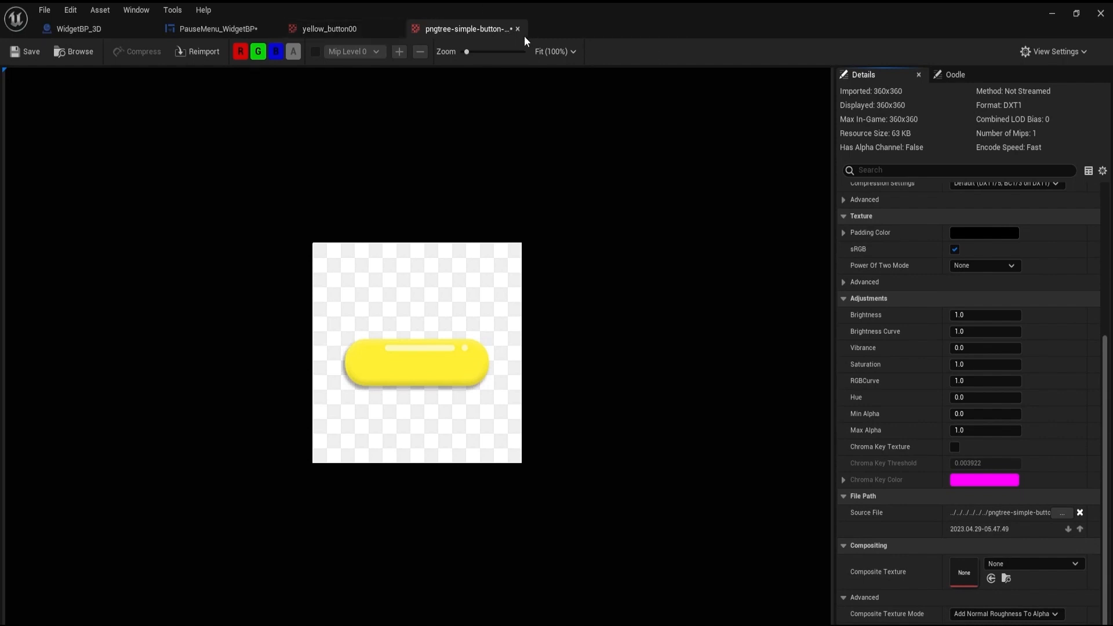
{"action": "left_click", "coordinate": [35, 52]}
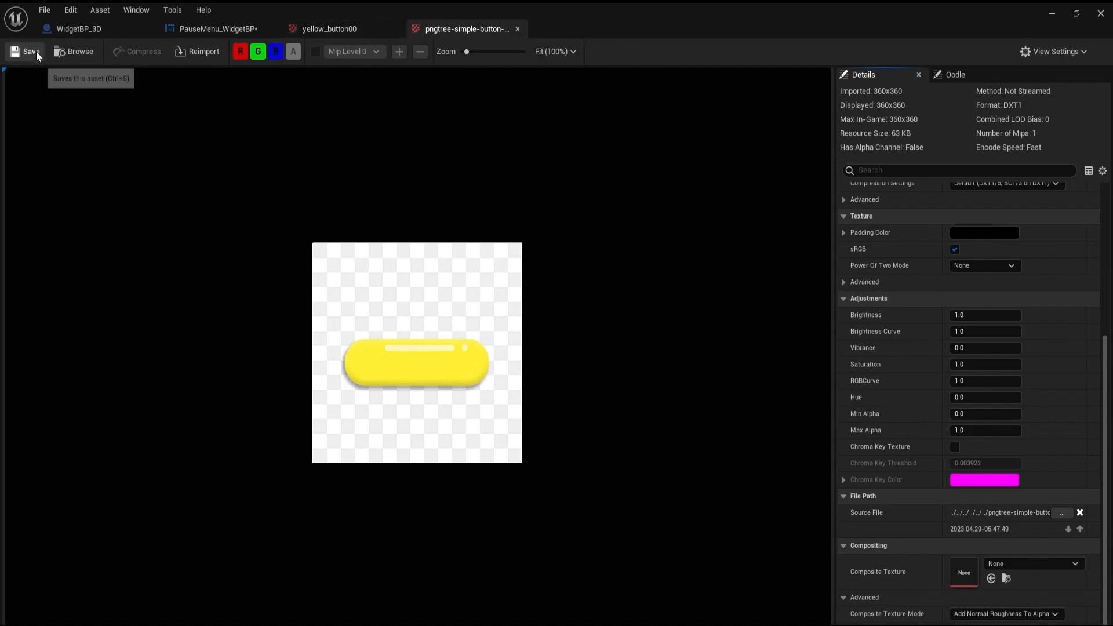
{"action": "left_click", "coordinate": [517, 28]}
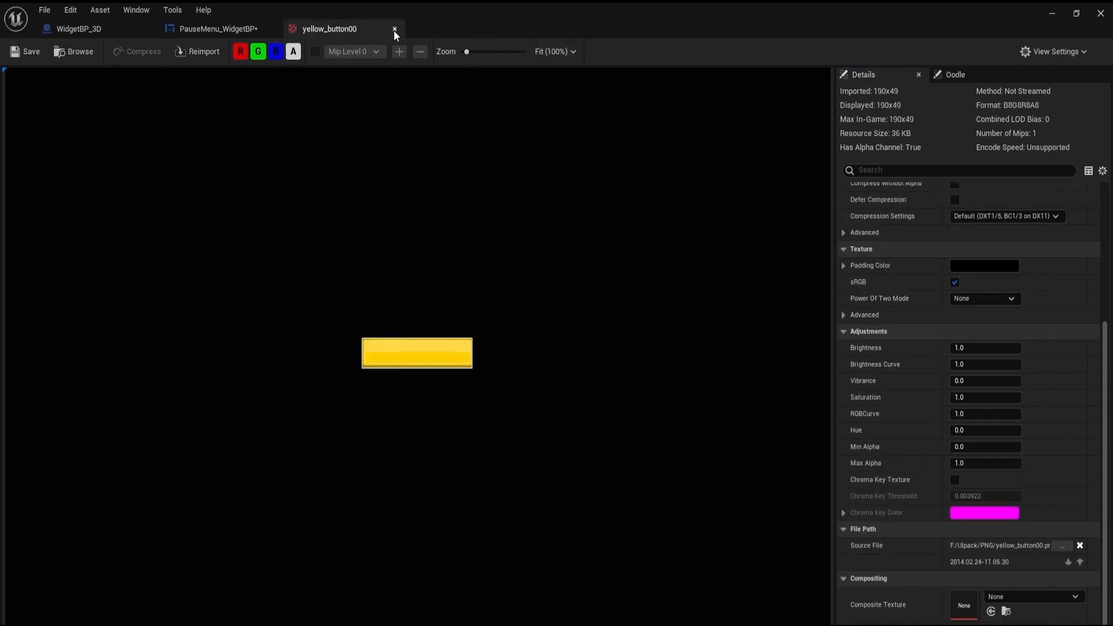
{"action": "left_click", "coordinate": [394, 29]}
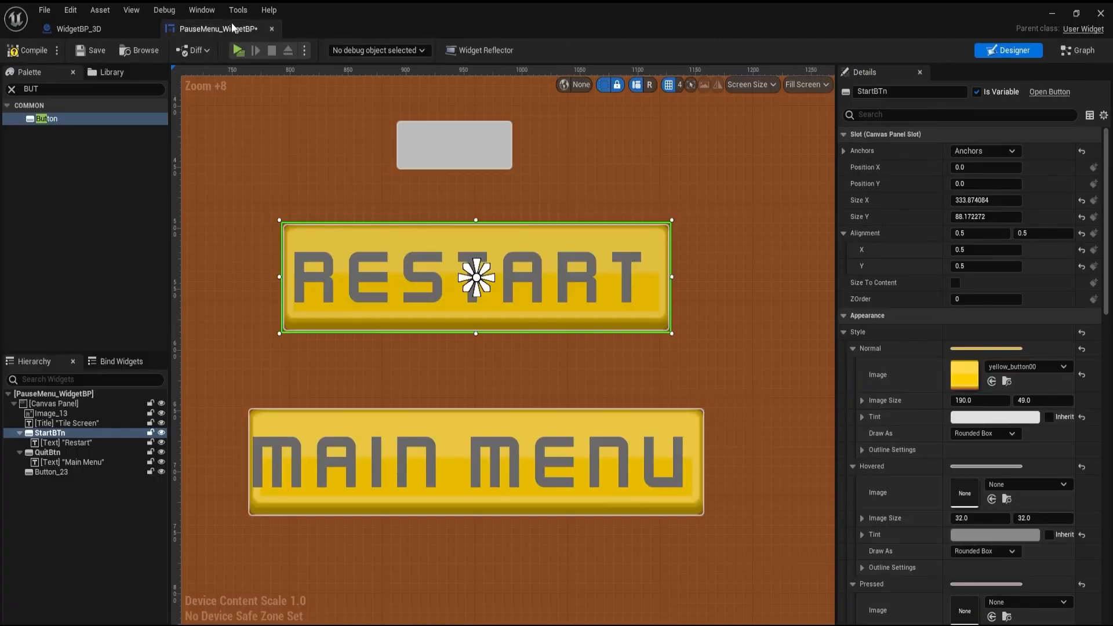
{"action": "left_click", "coordinate": [26, 50]}
Look through the assets available for StartBTn's Normal image for the pngtree button texture.
{"action": "left_click", "coordinate": [1016, 364]}
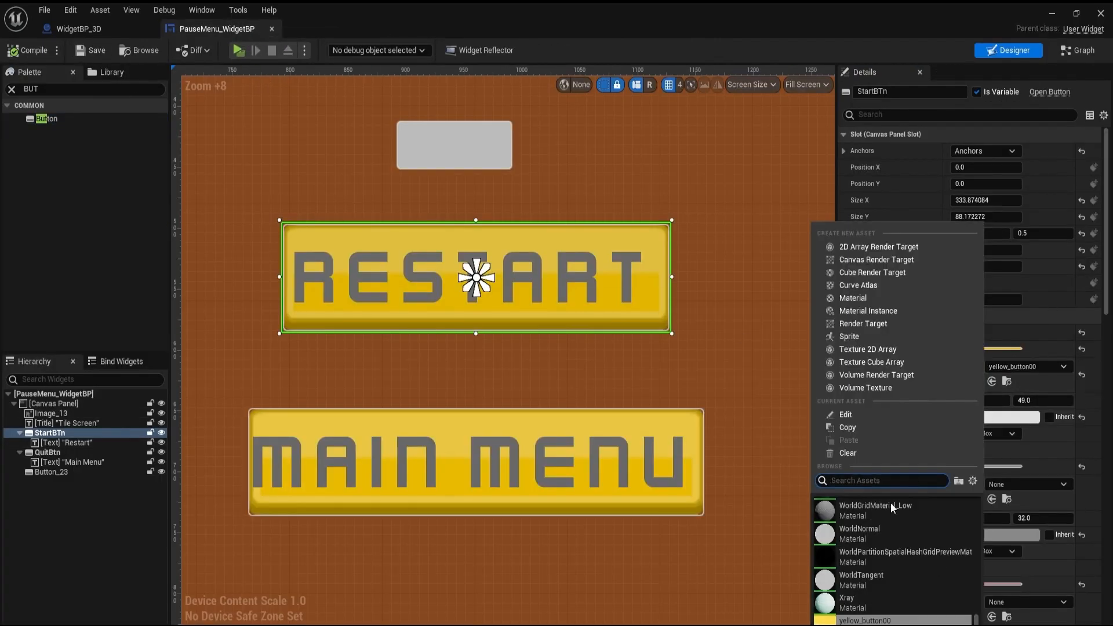
{"action": "scroll", "coordinate": [905, 591], "scroll_direction": "down", "scroll_amount": 10}
{"action": "scroll", "coordinate": [904, 584], "scroll_direction": "up", "scroll_amount": 10}
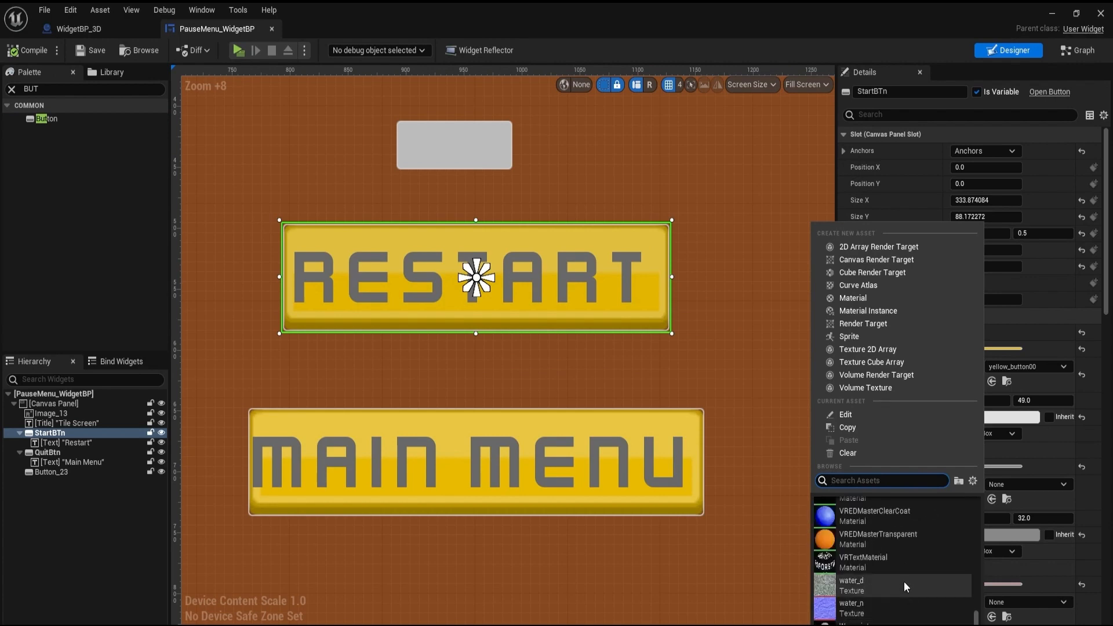
{"action": "left_click_drag", "start_coordinate": [977, 618], "coordinate": [975, 492]}
{"action": "scroll", "coordinate": [906, 572], "scroll_direction": "up", "scroll_amount": 5}
{"action": "scroll", "coordinate": [907, 573], "scroll_direction": "down", "scroll_amount": 6}
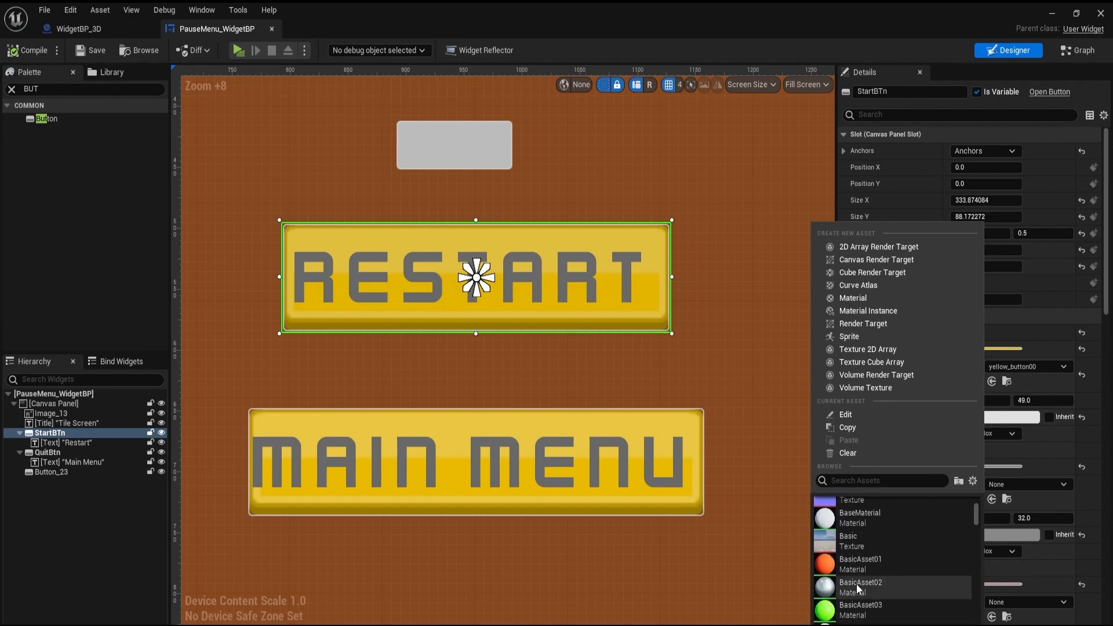
{"action": "scroll", "coordinate": [856, 574], "scroll_direction": "down", "scroll_amount": 5}
{"action": "scroll", "coordinate": [861, 574], "scroll_direction": "down", "scroll_amount": 5}
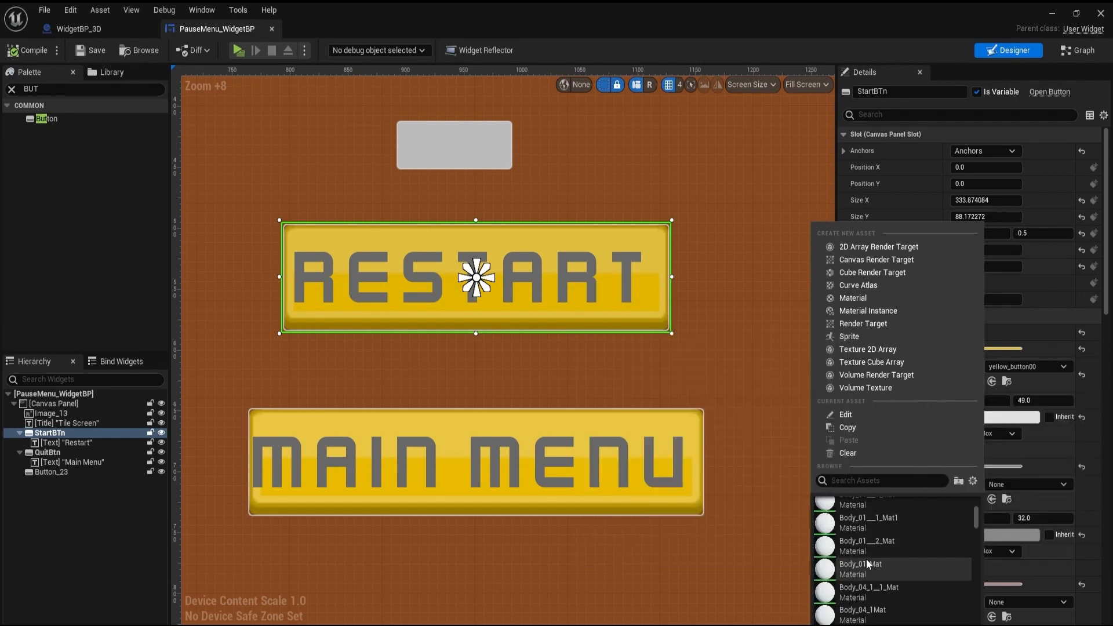
{"action": "scroll", "coordinate": [865, 575], "scroll_direction": "down", "scroll_amount": 5}
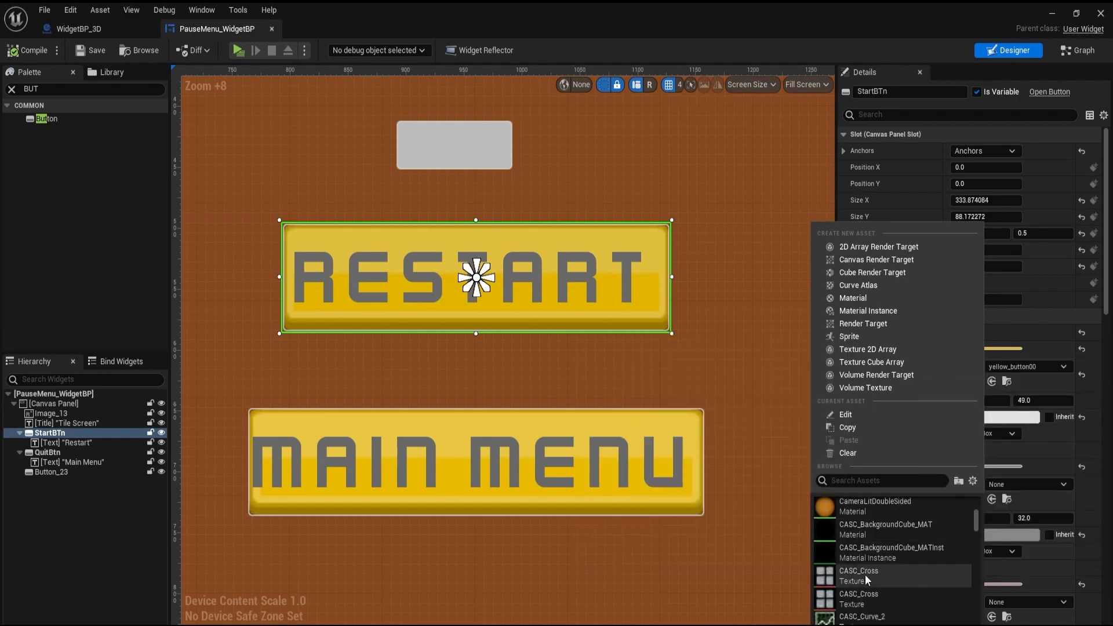
{"action": "scroll", "coordinate": [865, 574], "scroll_direction": "down", "scroll_amount": 8}
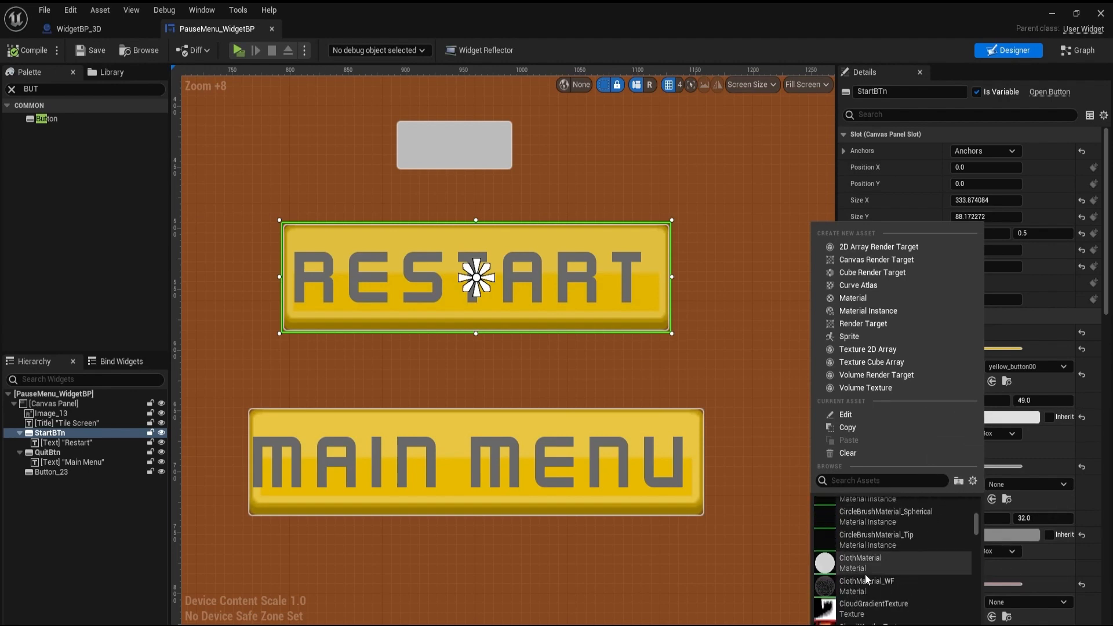
{"action": "key", "text": "Escape"}
Try placing the pngtree button texture from the PNG folder on the canvas beside the Restart button, and delete the resulting image widget.
{"action": "key", "text": "ctrl+space"}
{"action": "left_click", "coordinate": [220, 456]}
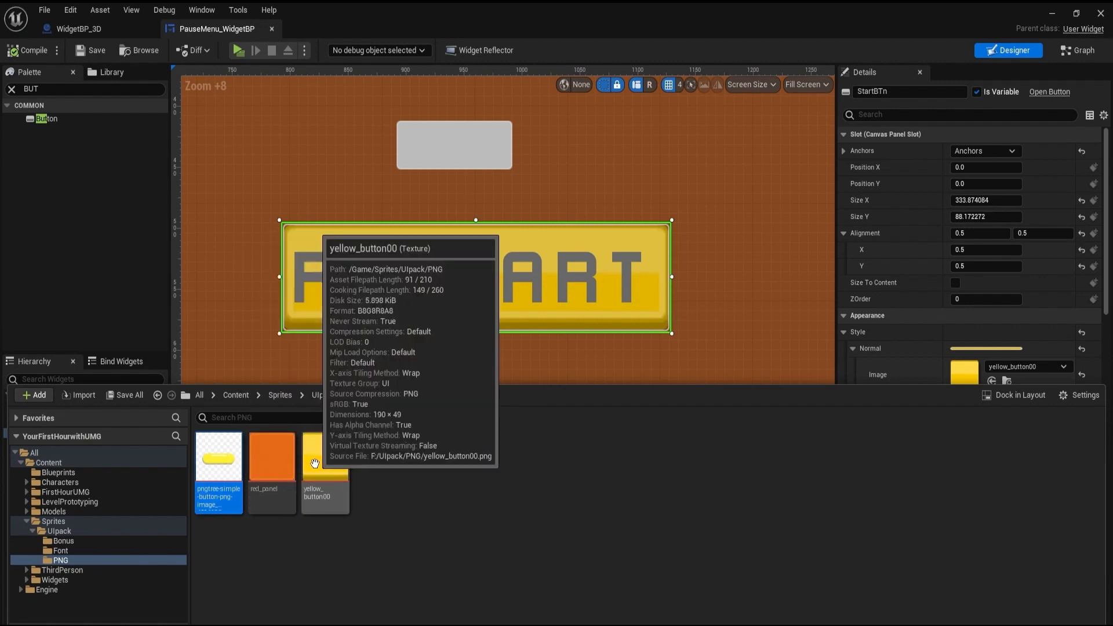
{"action": "left_click_drag", "start_coordinate": [219, 461], "coordinate": [716, 267]}
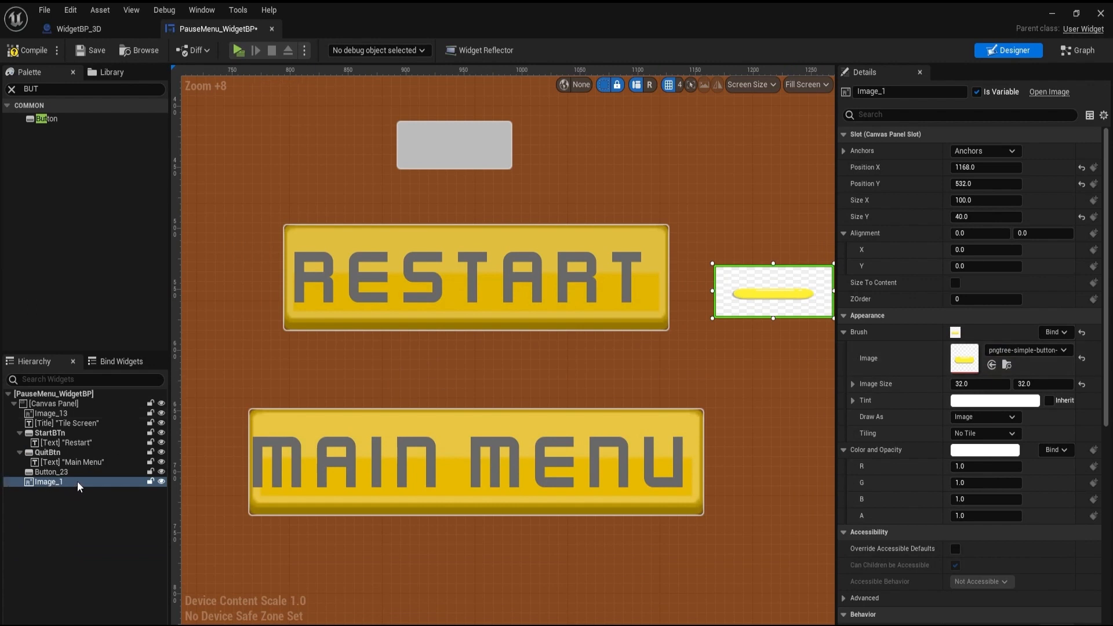
{"action": "key", "text": "Delete"}
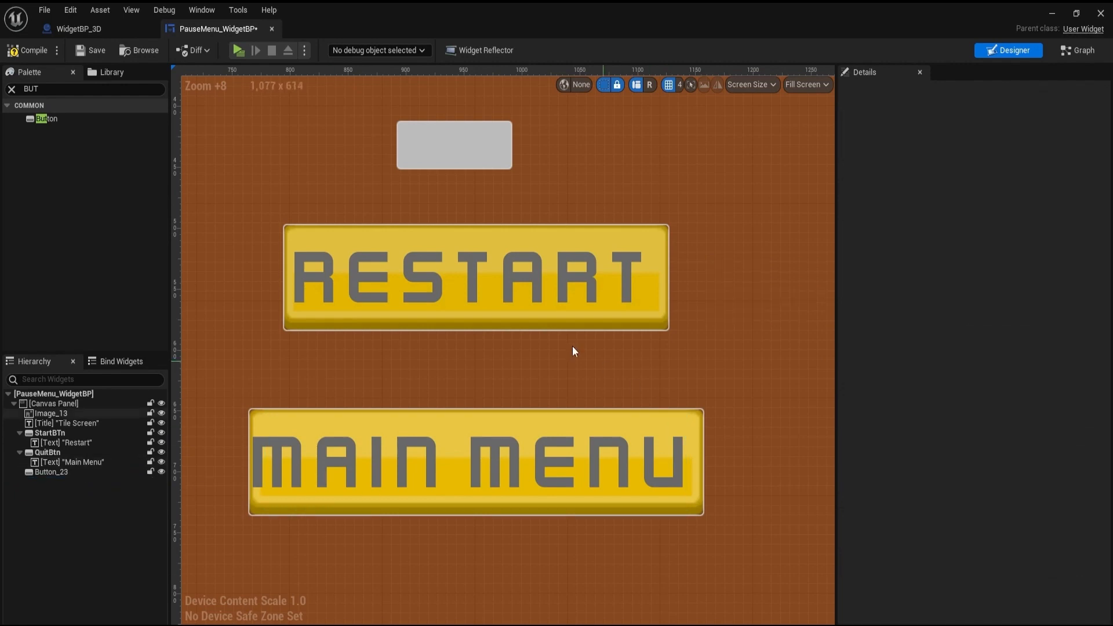
Select StartBTn and check its Normal image choices and the textures in the UIpack PNG folder.
{"action": "left_click", "coordinate": [591, 300]}
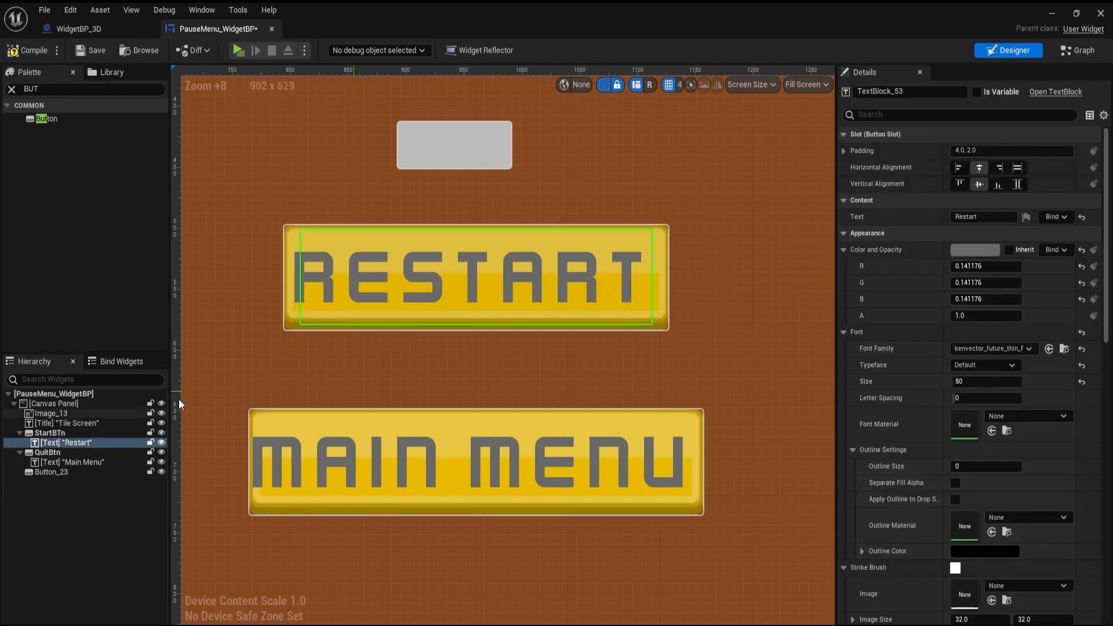
{"action": "left_click", "coordinate": [64, 433]}
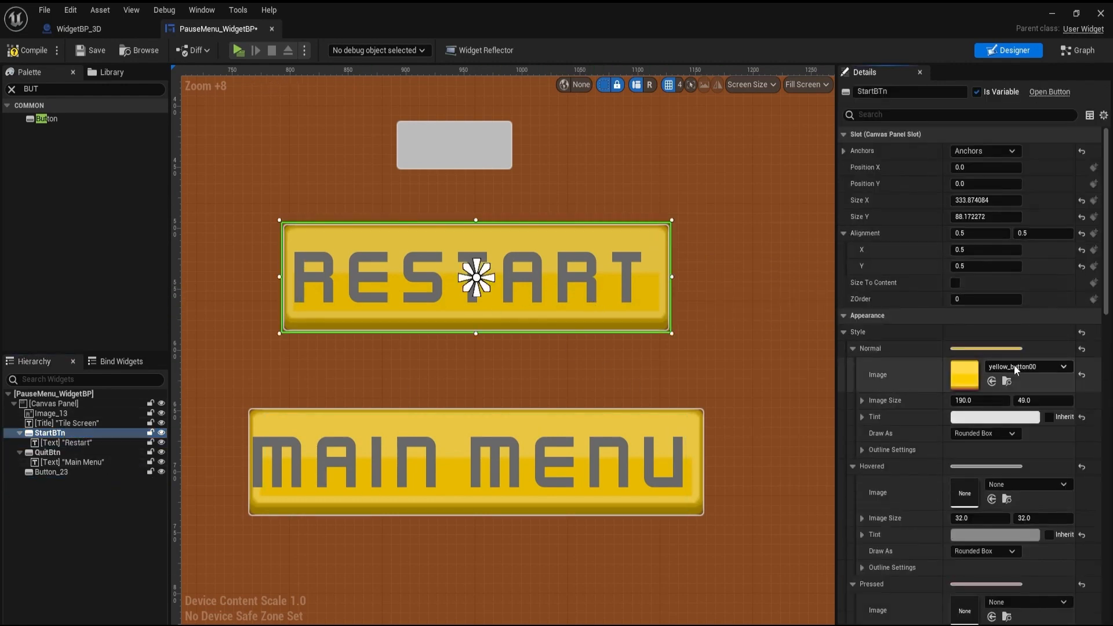
{"action": "left_click", "coordinate": [1023, 366]}
{"action": "scroll", "coordinate": [919, 609], "scroll_direction": "up", "scroll_amount": 5}
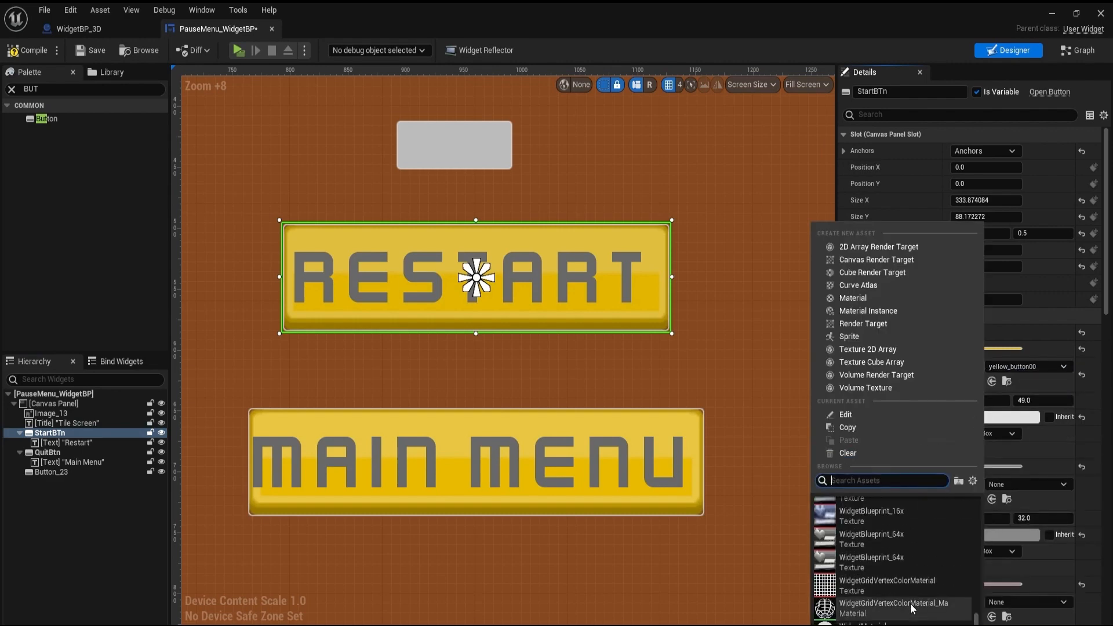
{"action": "key", "text": "ctrl+space"}
{"action": "left_click", "coordinate": [280, 490]}
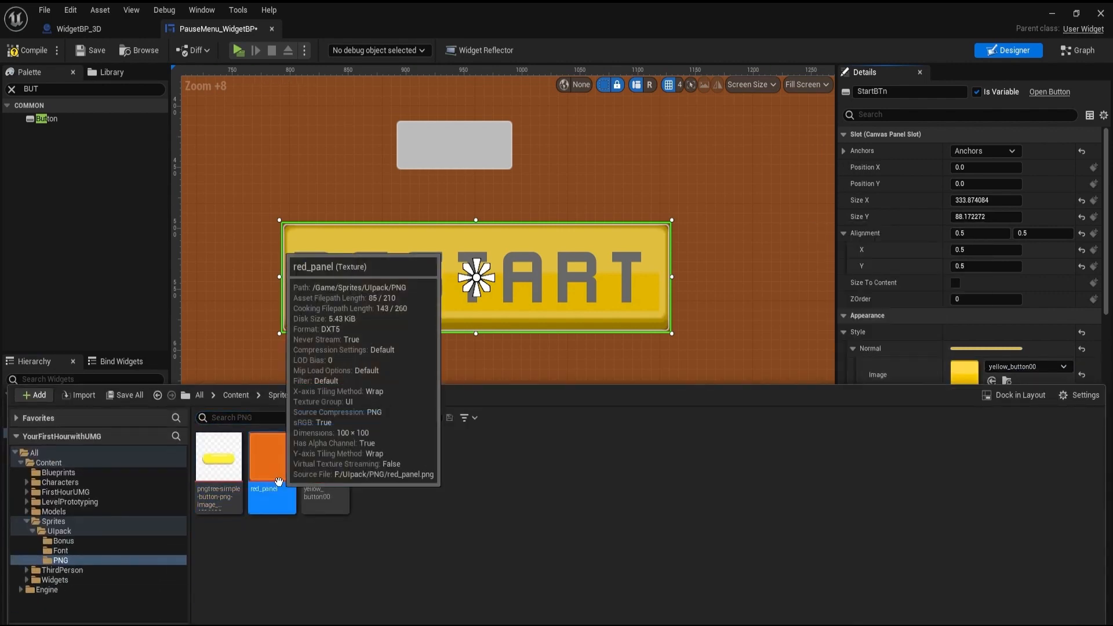
{"action": "key", "text": "ctrl+space"}
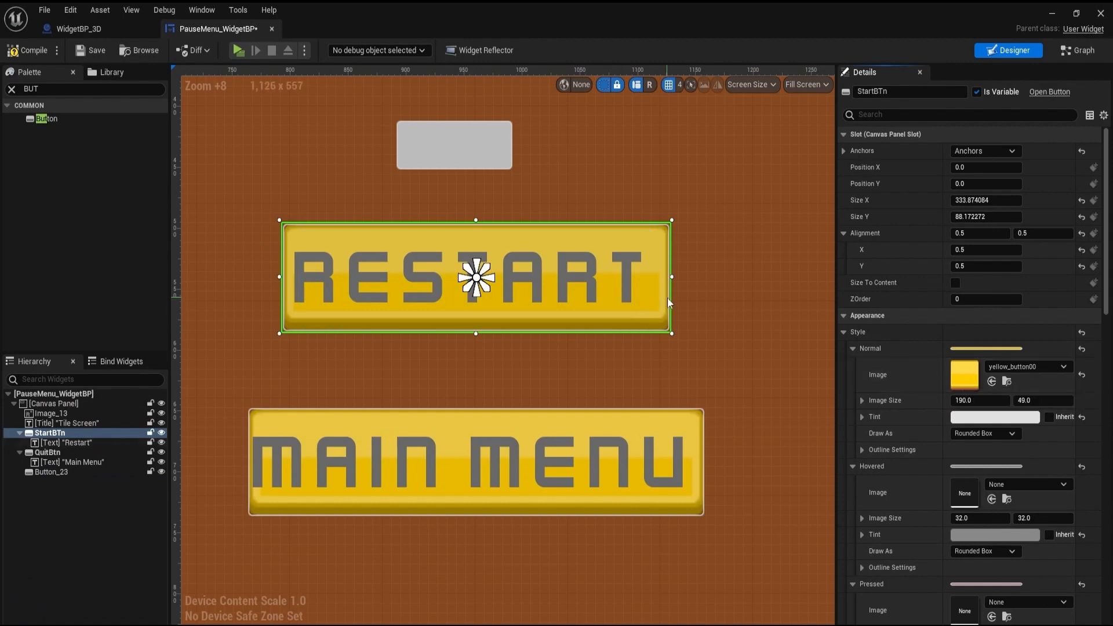
Reset StartBTn's Normal image and assign the 732413 texture to it.
{"action": "left_click", "coordinate": [1080, 375]}
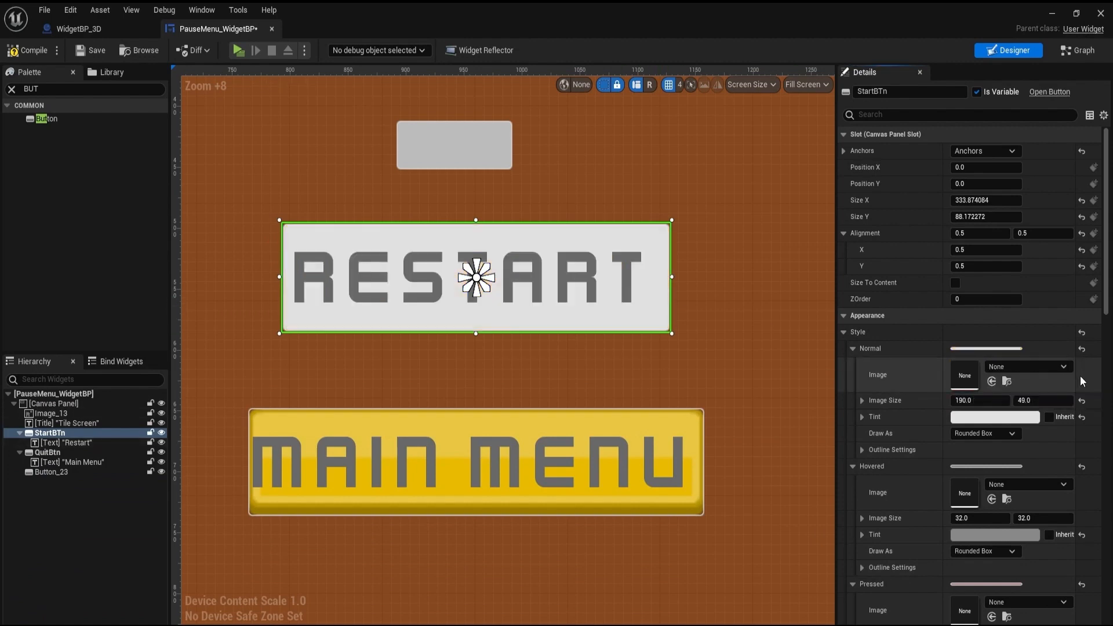
{"action": "left_click", "coordinate": [1013, 366]}
{"action": "left_click", "coordinate": [869, 508]}
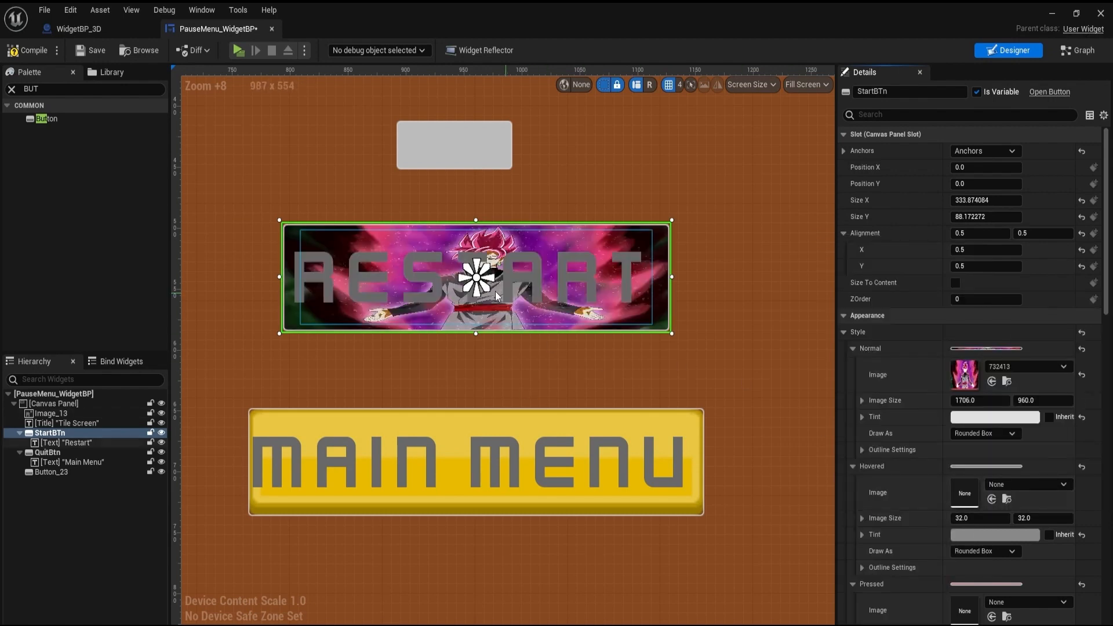
Locate the 732413 texture in the Widgets folder, open it and review its Level Of Detail, Compression, Texture and Adjustments settings.
{"action": "left_click", "coordinate": [1026, 367]}
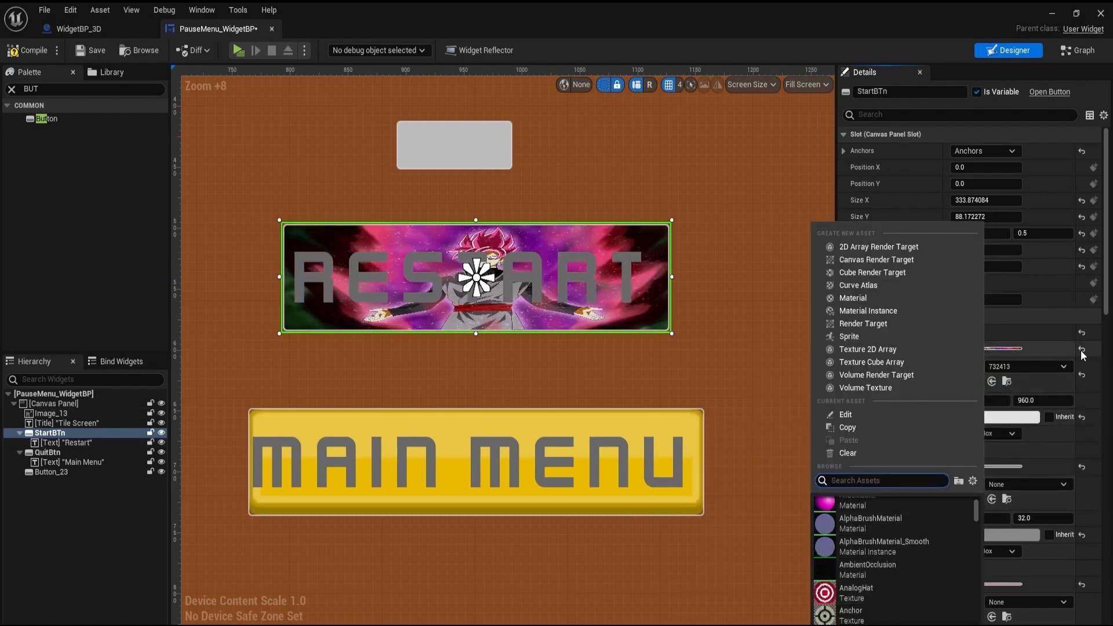
{"action": "left_click_drag", "start_coordinate": [976, 513], "coordinate": [1021, 385]}
{"action": "left_click", "coordinate": [1006, 381]}
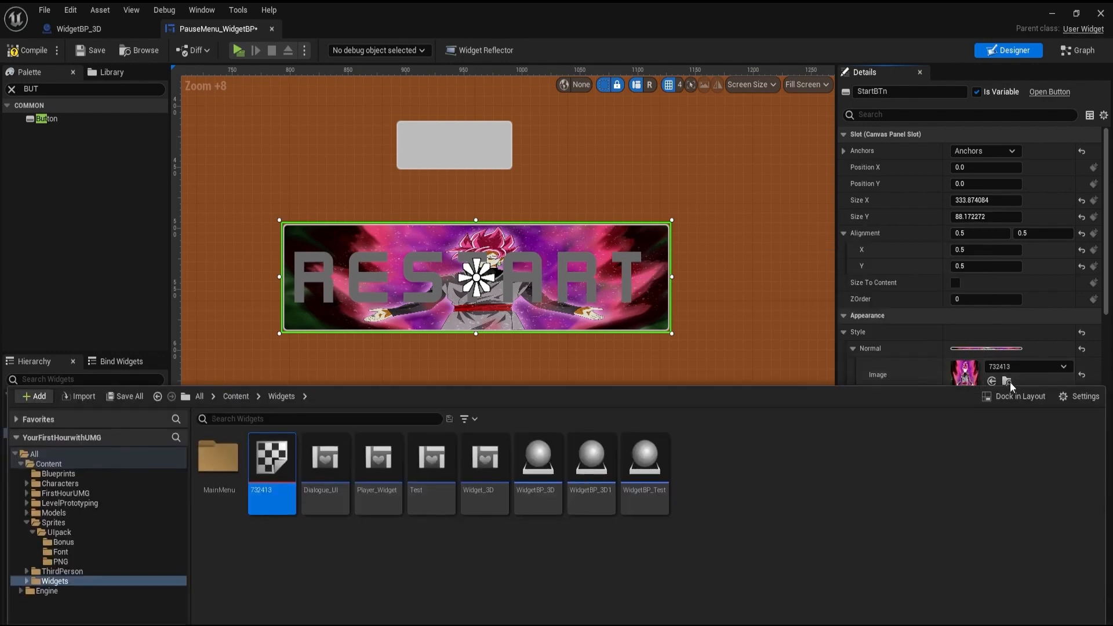
{"action": "double_click", "coordinate": [272, 458]}
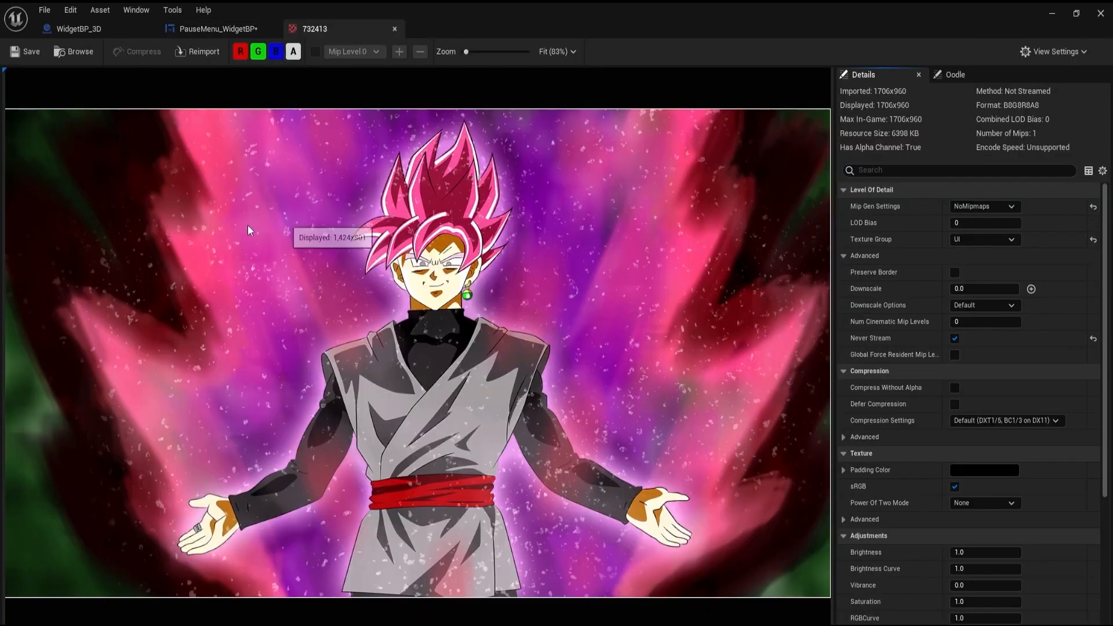
{"action": "scroll", "coordinate": [985, 382], "scroll_direction": "down", "scroll_amount": 3}
{"action": "scroll", "coordinate": [983, 398], "scroll_direction": "up", "scroll_amount": 3}
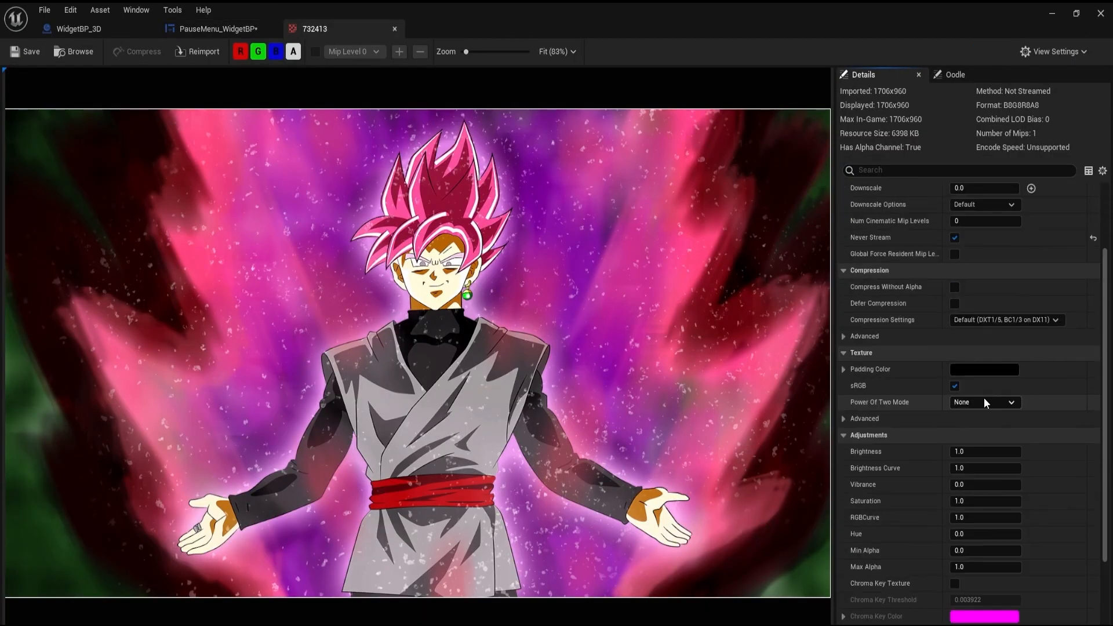
{"action": "scroll", "coordinate": [1005, 408], "scroll_direction": "down", "scroll_amount": 5}
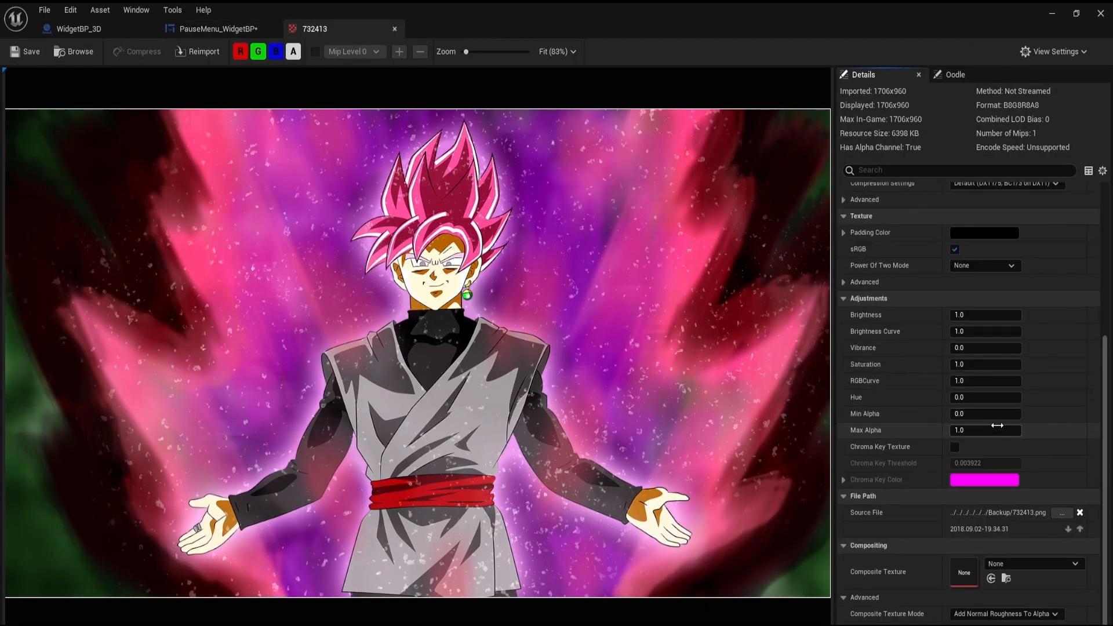
{"action": "scroll", "coordinate": [1011, 395], "scroll_direction": "up", "scroll_amount": 3}
{"action": "scroll", "coordinate": [985, 336], "scroll_direction": "up", "scroll_amount": 3}
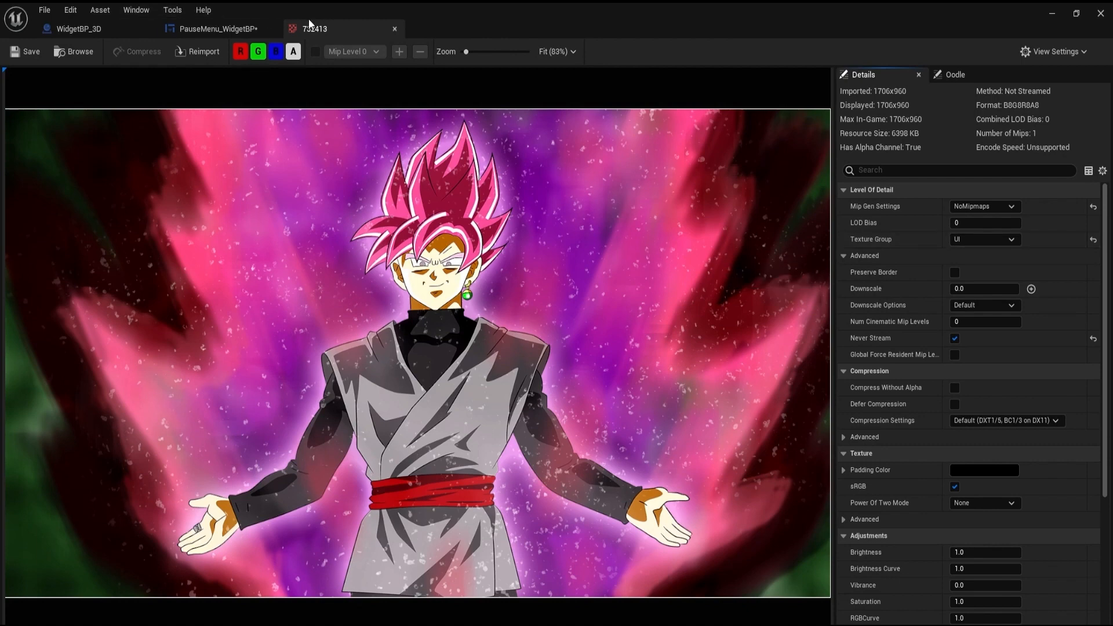
{"action": "middle_click", "coordinate": [341, 31]}
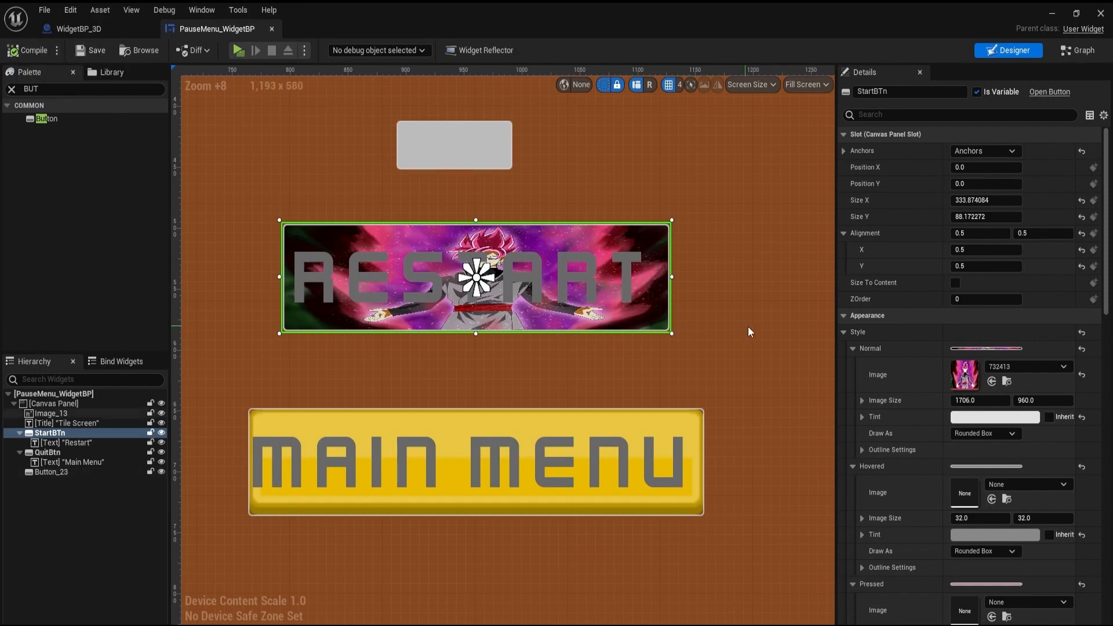
Return to the Map_FirstHourUMG level and examine the restyled Restart button on the WidgetBP_3D pause menu in the viewport.
{"action": "left_click", "coordinate": [1053, 13]}
{"action": "mouse_move", "coordinate": [478, 358]}
{"action": "right_mouse_down"}
{"action": "mouse_move", "coordinate": [463, 379]}
{"action": "mouse_move", "coordinate": [472, 368]}
{"action": "right_mouse_up"}
{"action": "key", "text": "w"}
{"action": "key", "text": "s"}
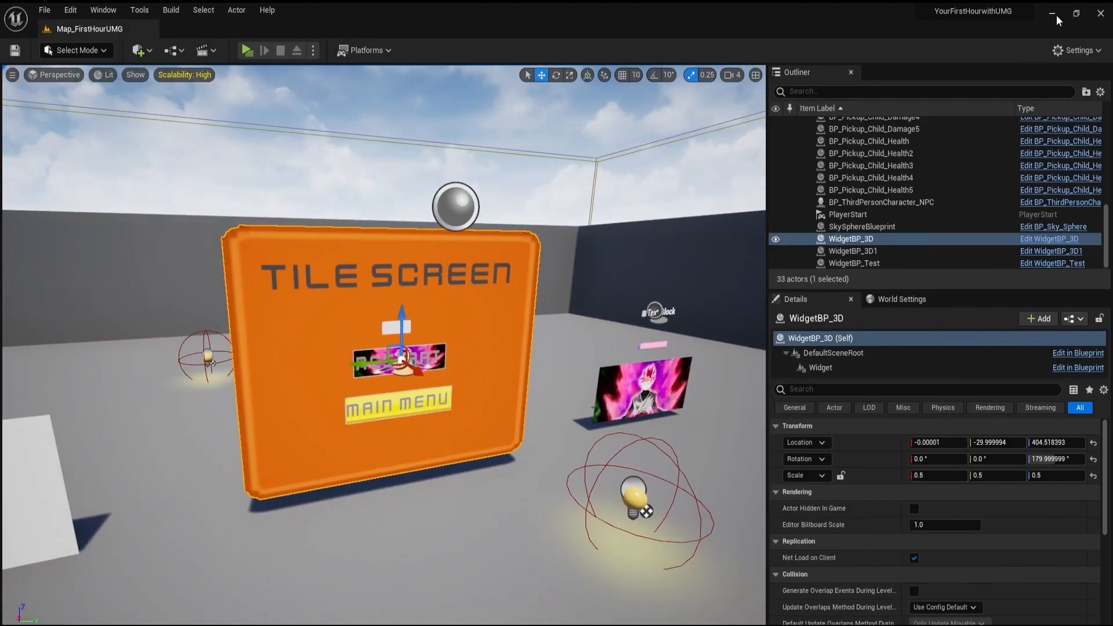